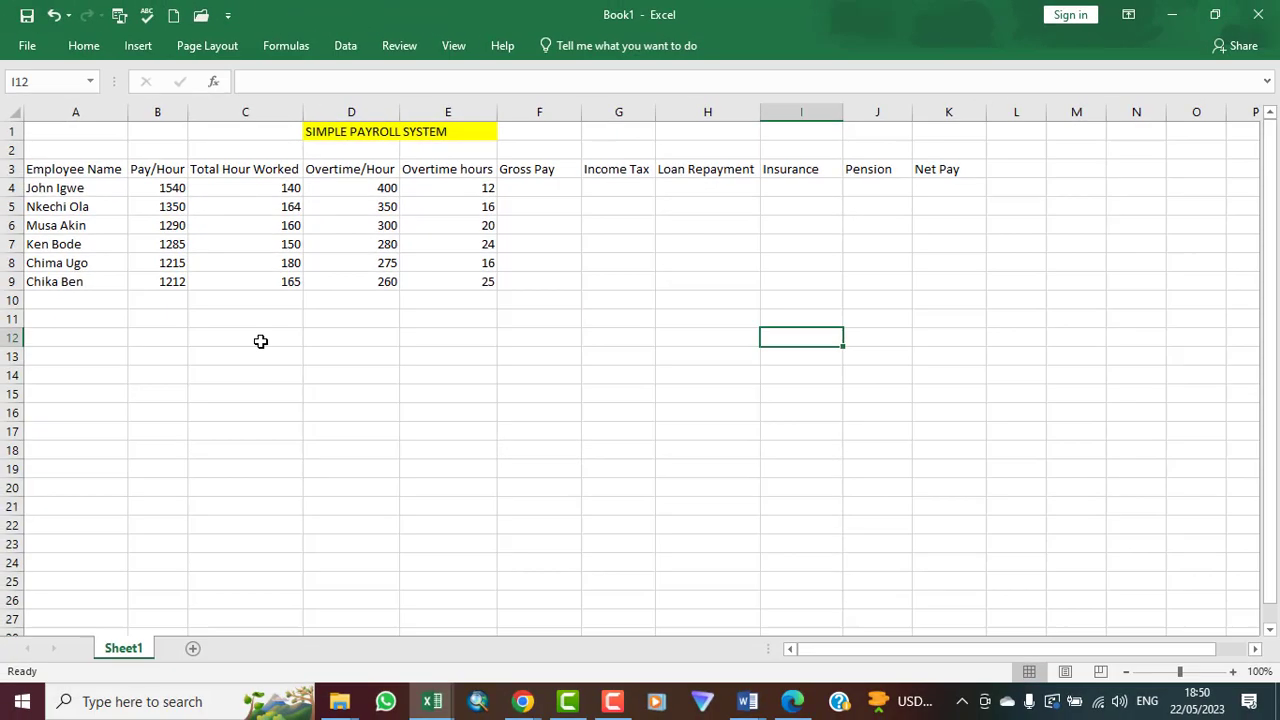
- Format the Pay/Hour values in B4:B9 as Currency
drag(155, 194, 281, 209)
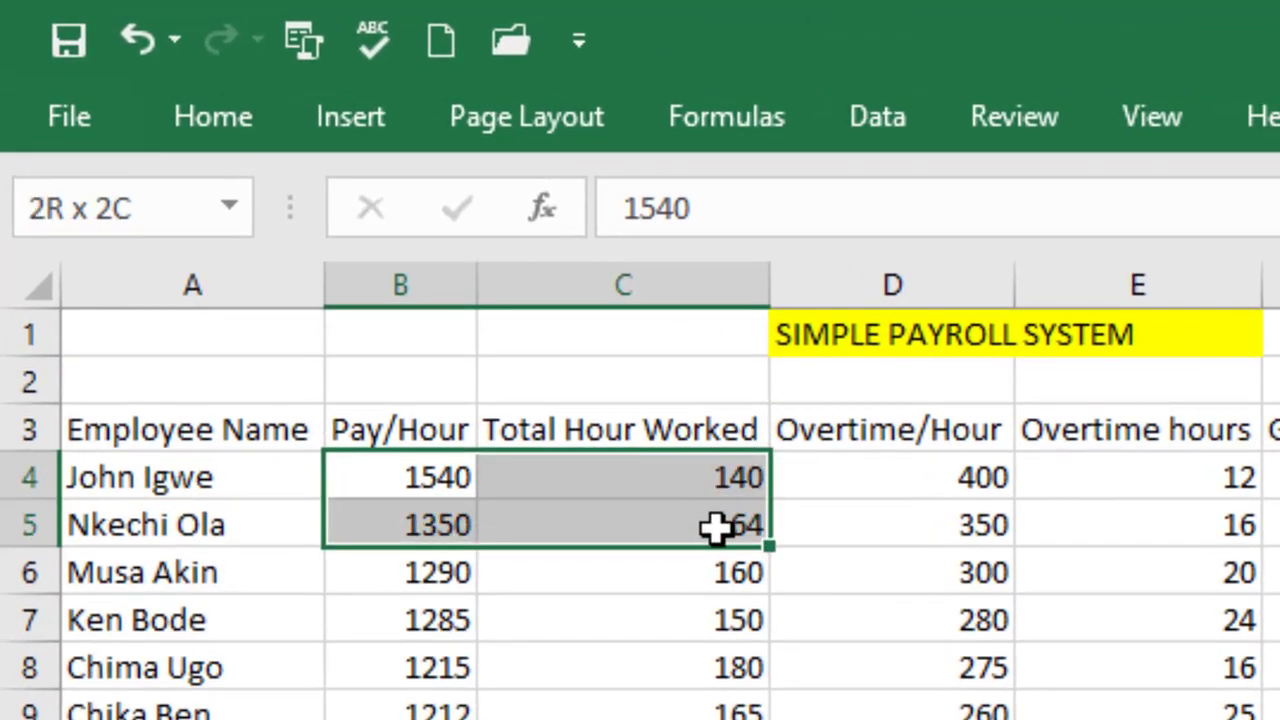
drag(716, 530, 439, 715)
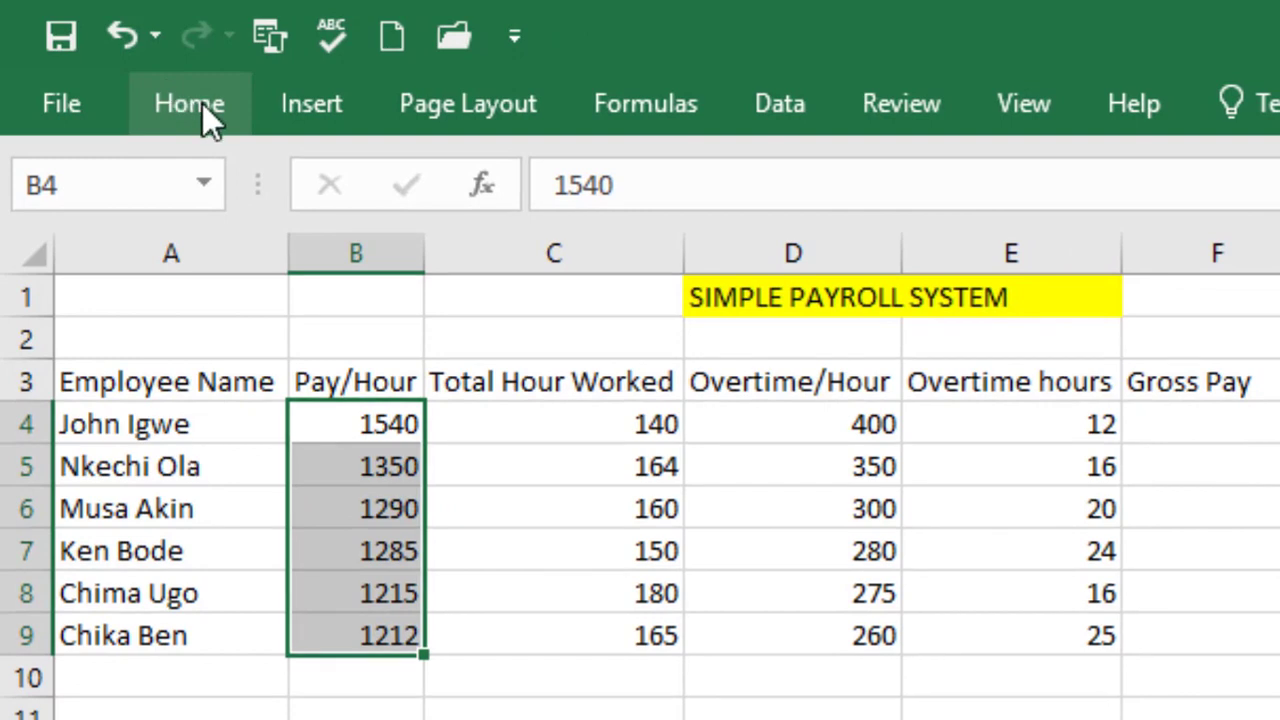
click(210, 110)
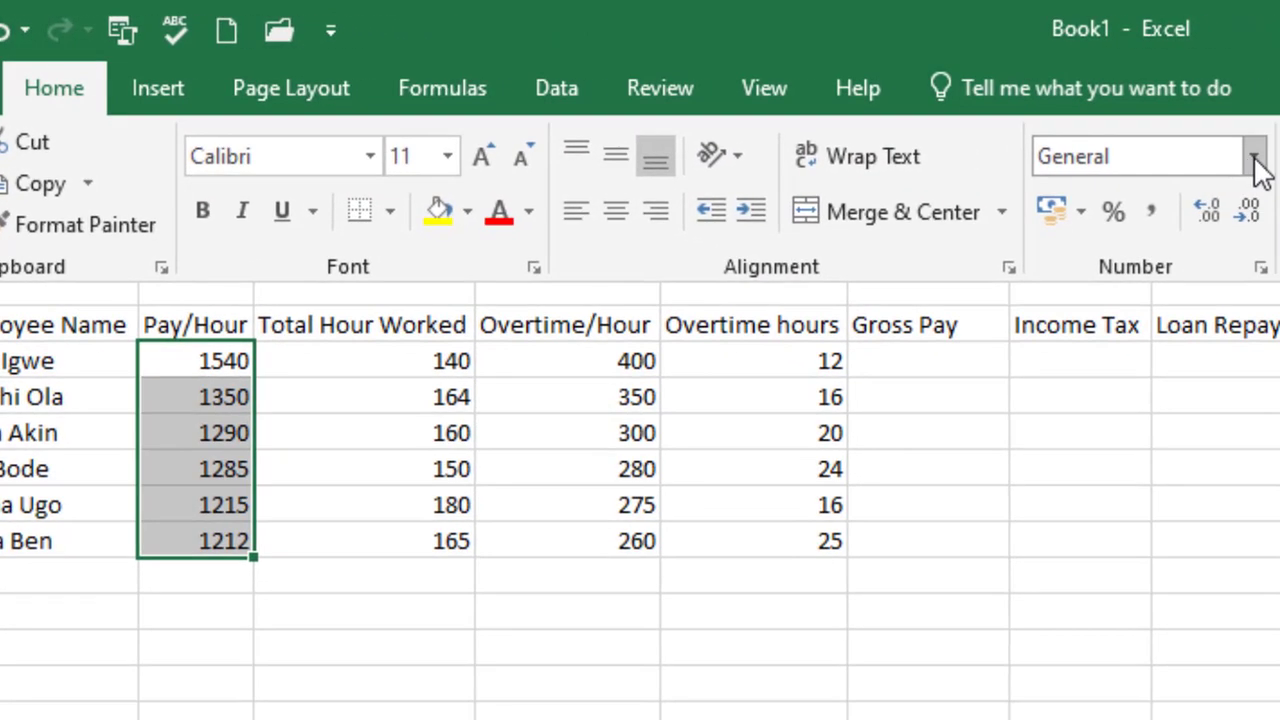
click(1254, 158)
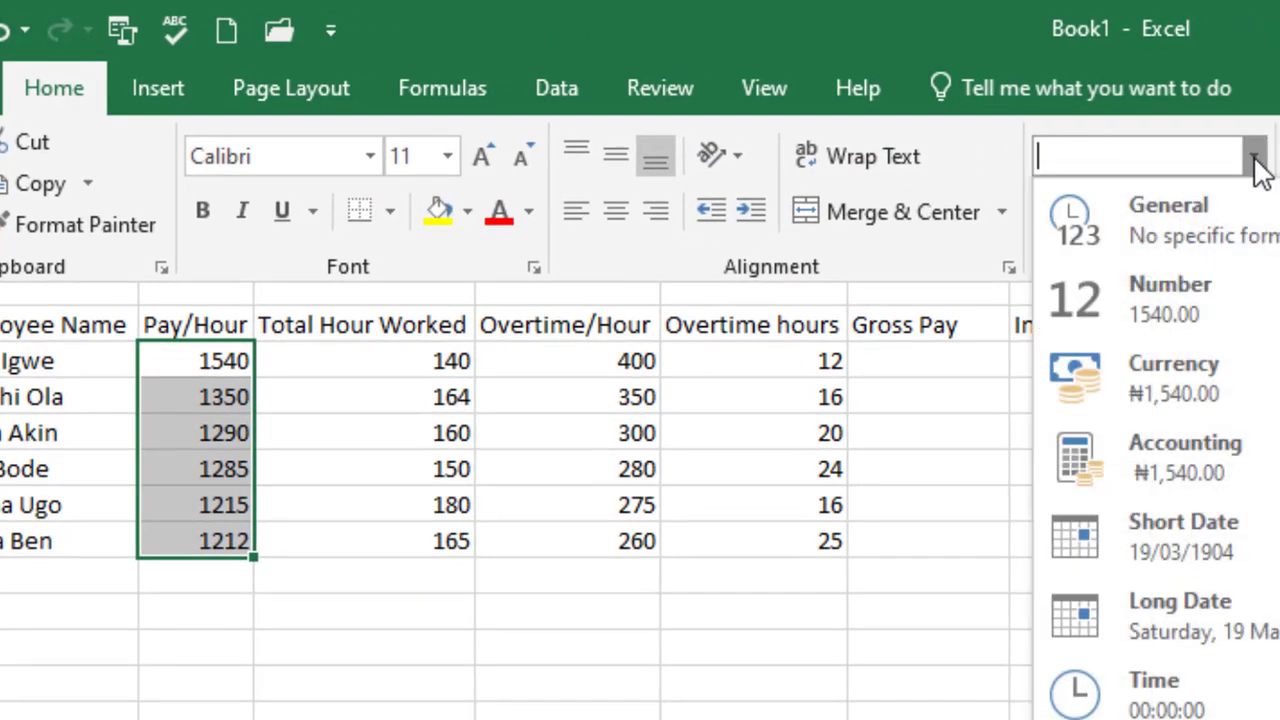
click(1189, 385)
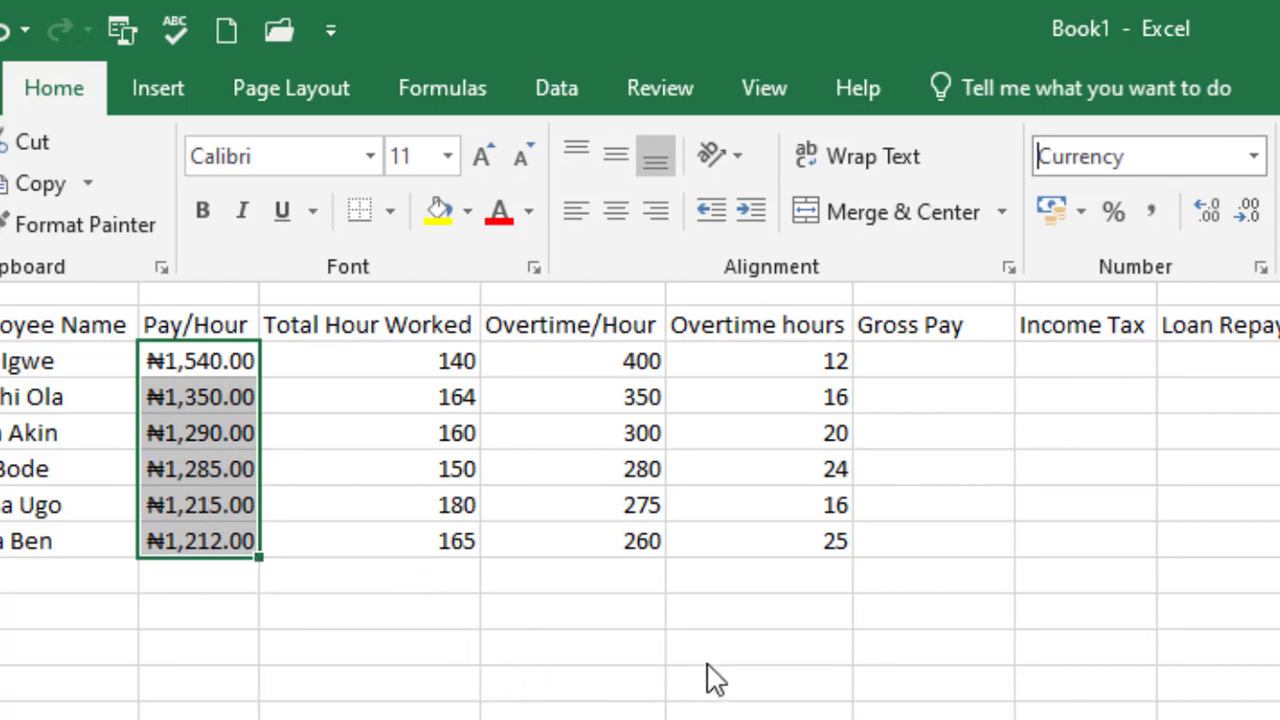
- Format the Overtime/Hour values in D4:D9 as Currency
click(583, 366)
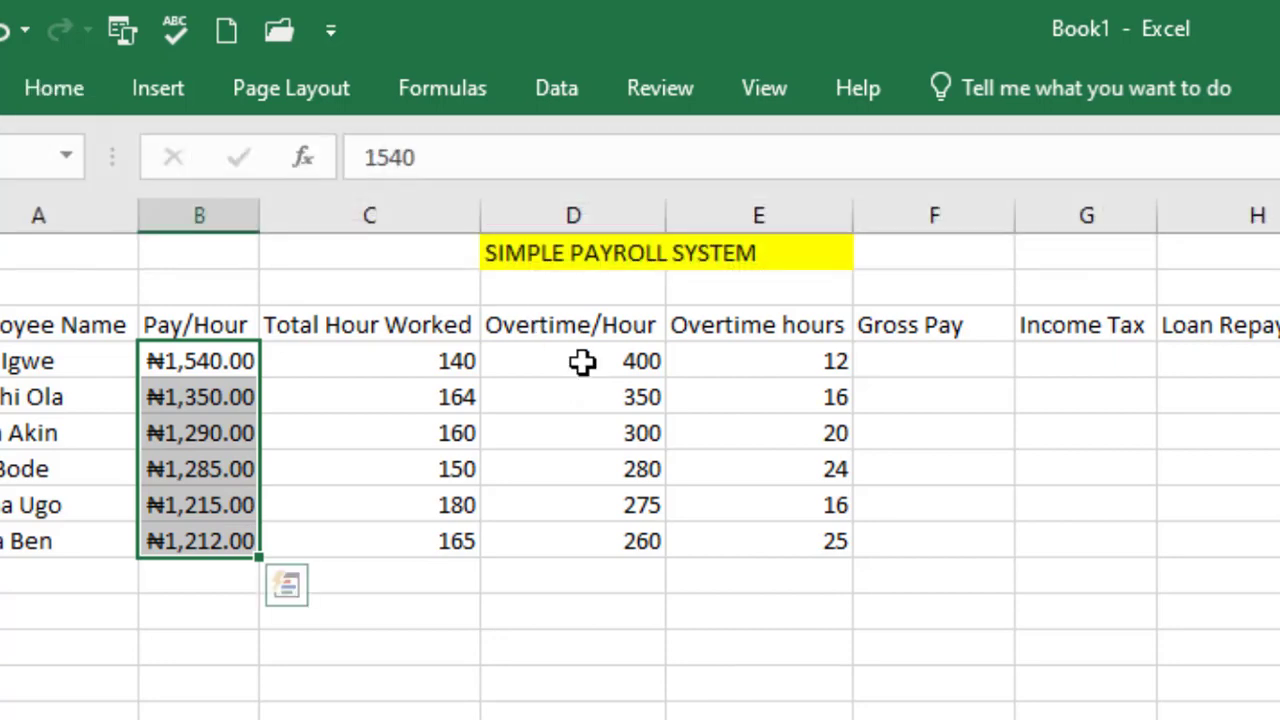
click(591, 362)
drag(593, 362, 586, 534)
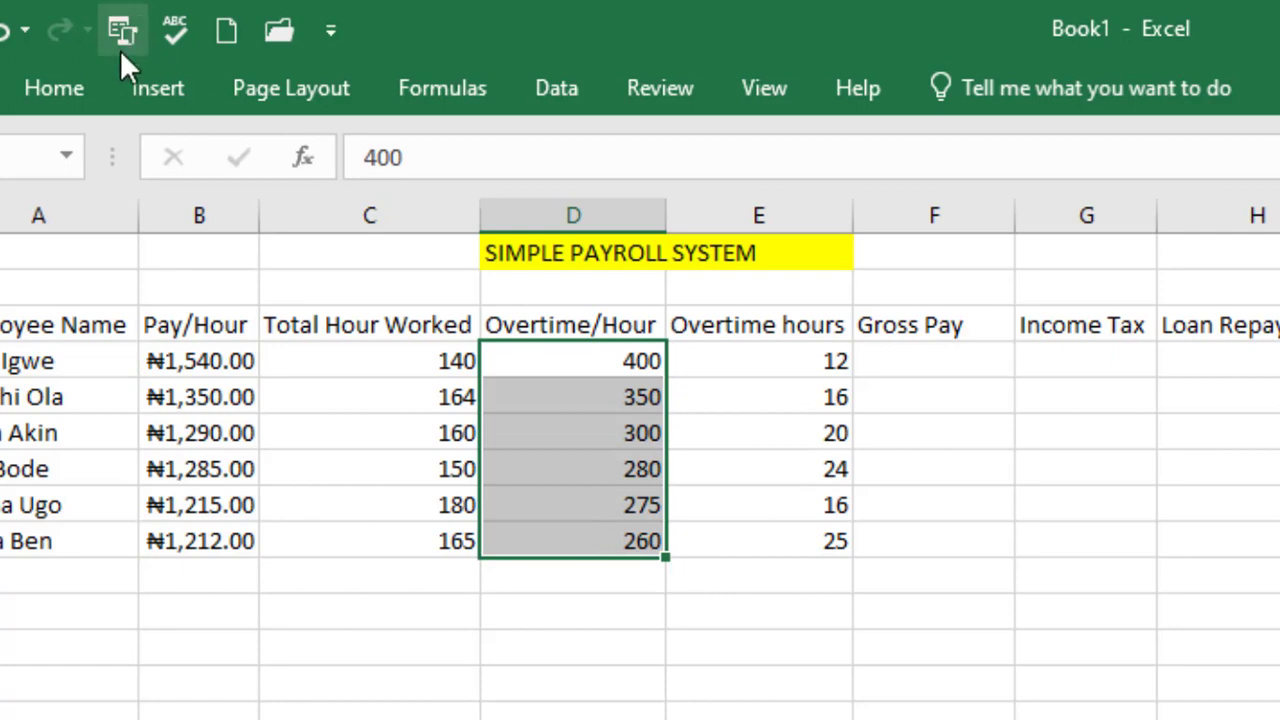
click(66, 98)
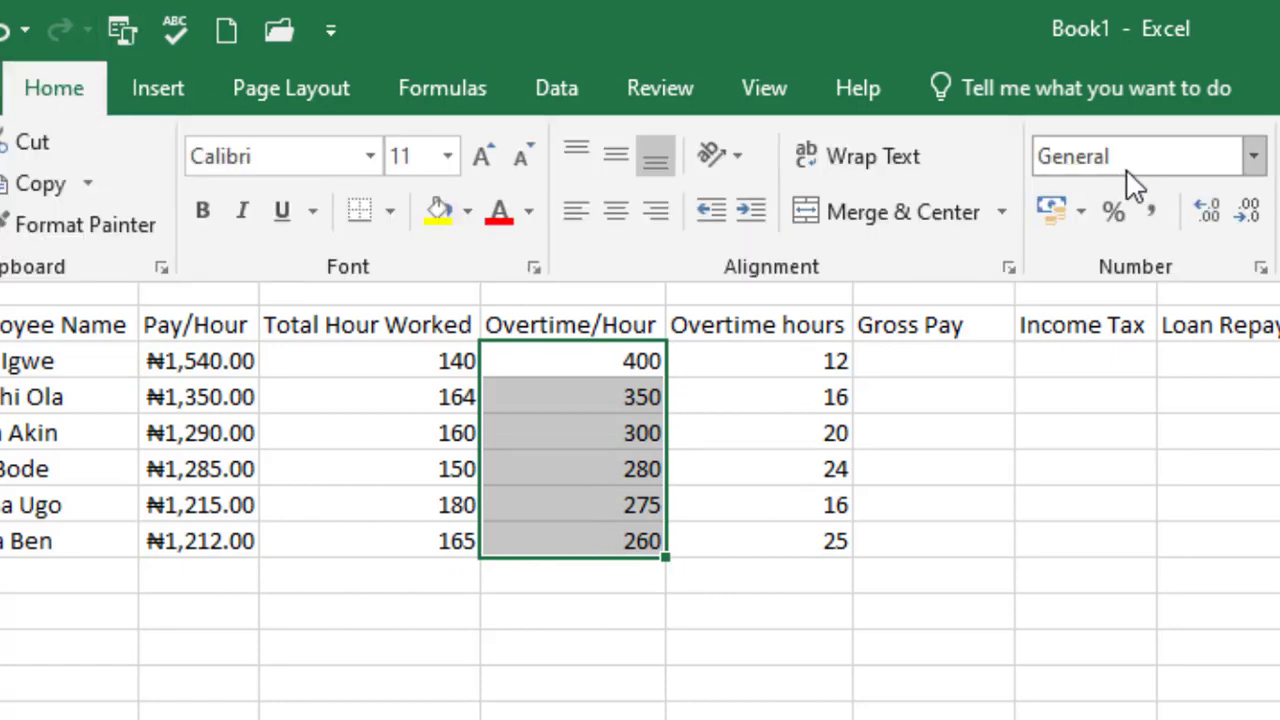
click(1256, 164)
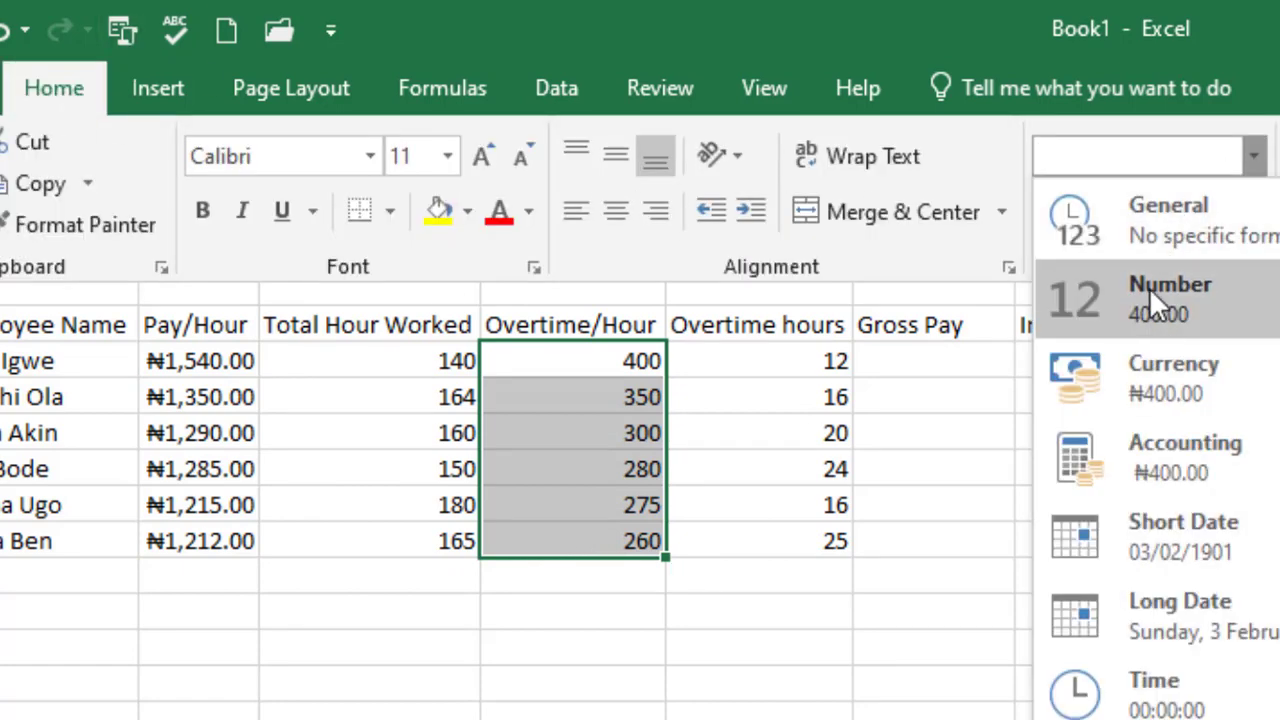
click(1152, 390)
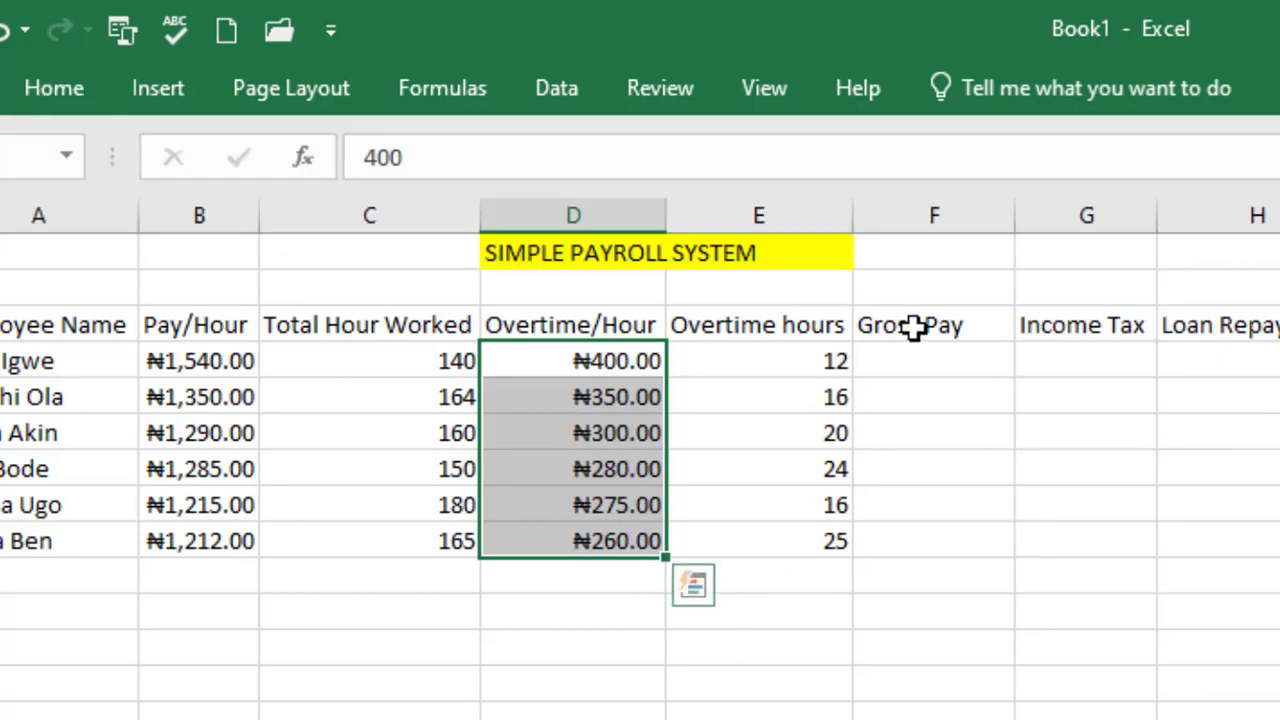
- Calculate Gross Pay in F4 with the formula =(B4*C4)+(D4*E4) and fill it down to F9
click(930, 361)
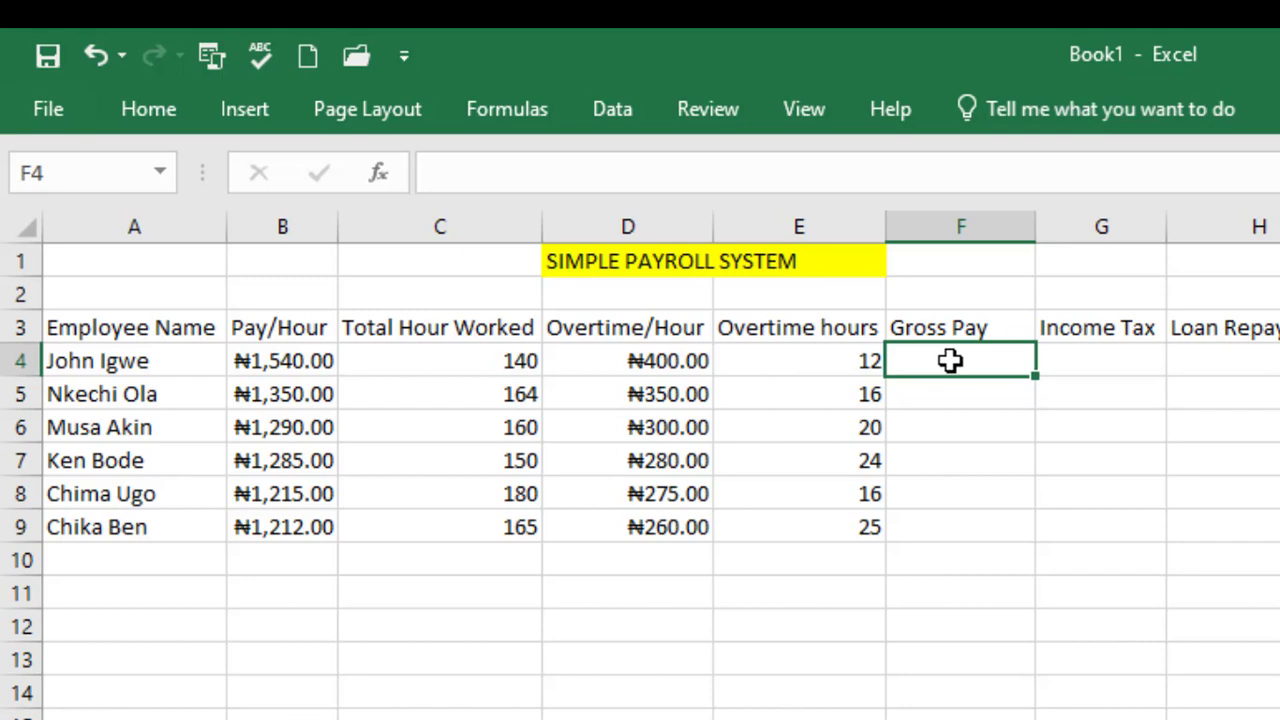
text(=)
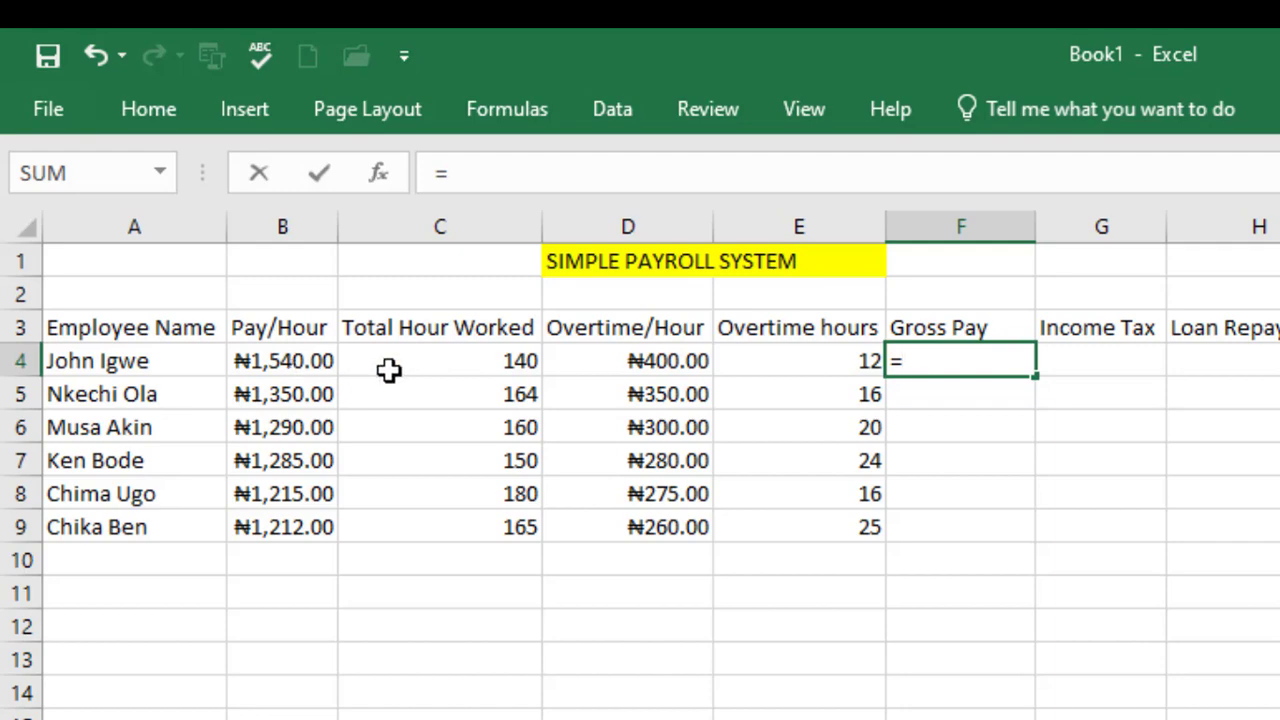
text(()
click(287, 362)
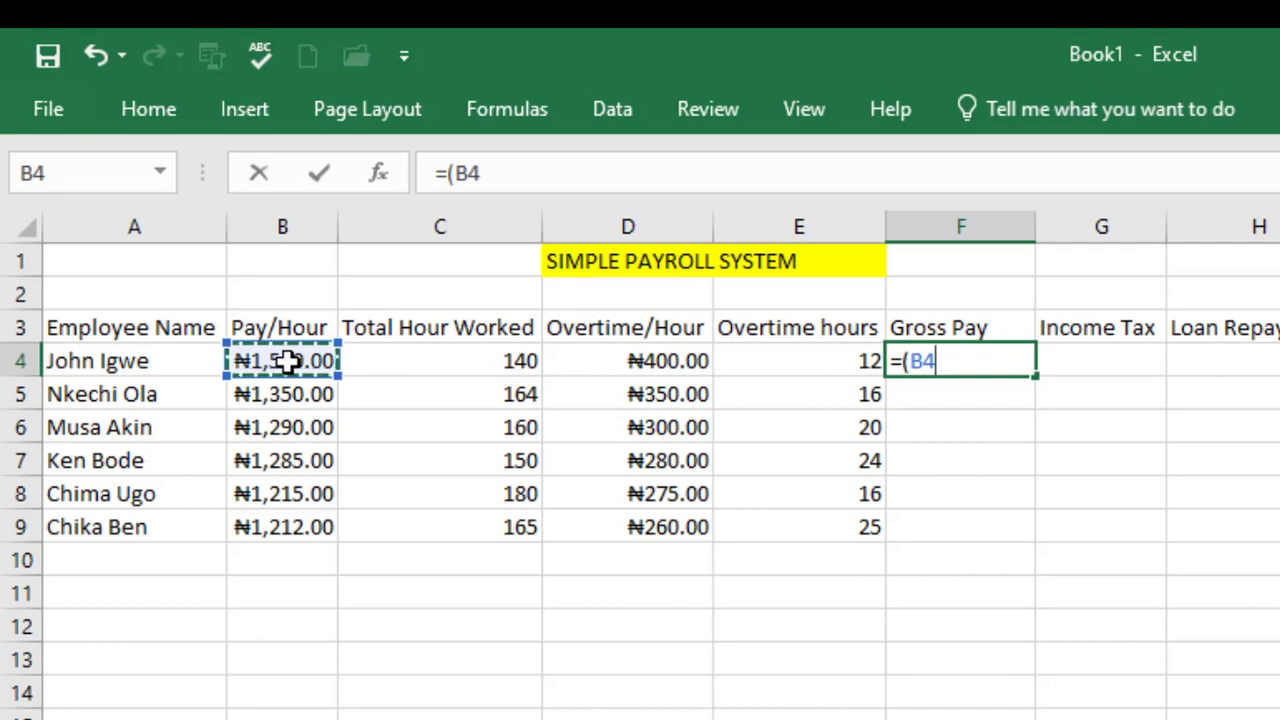
text(*)
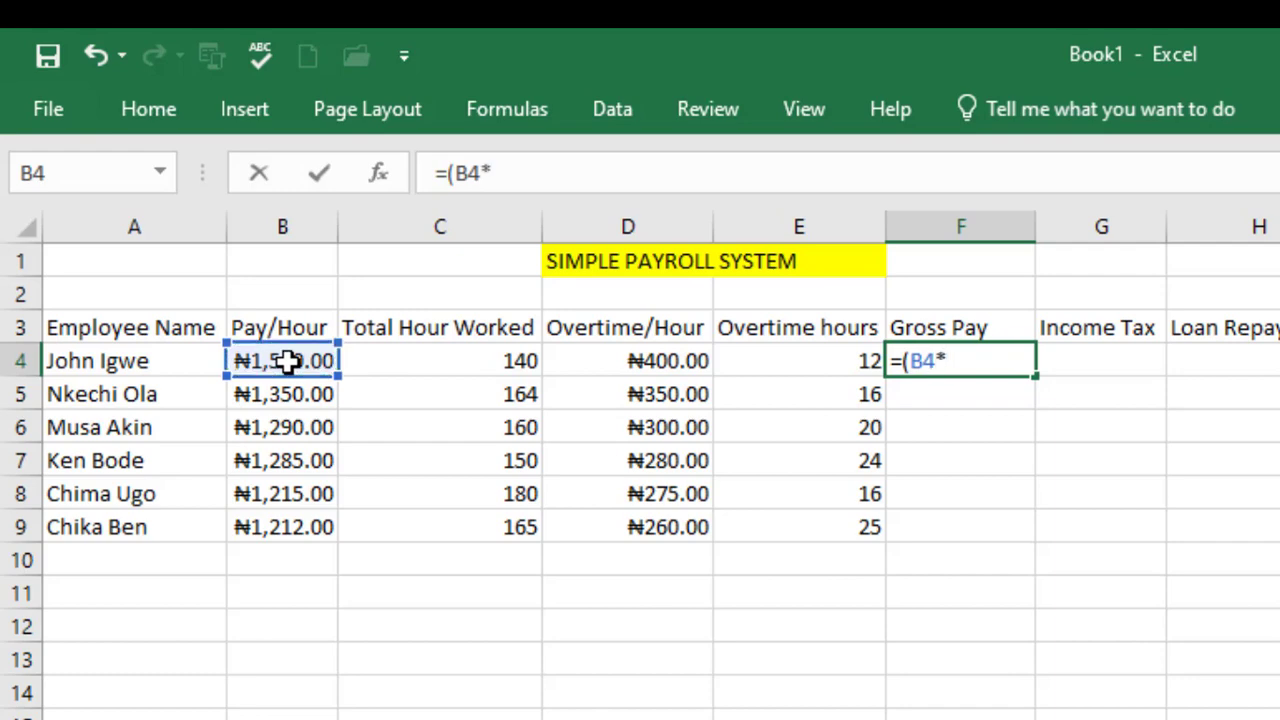
click(510, 362)
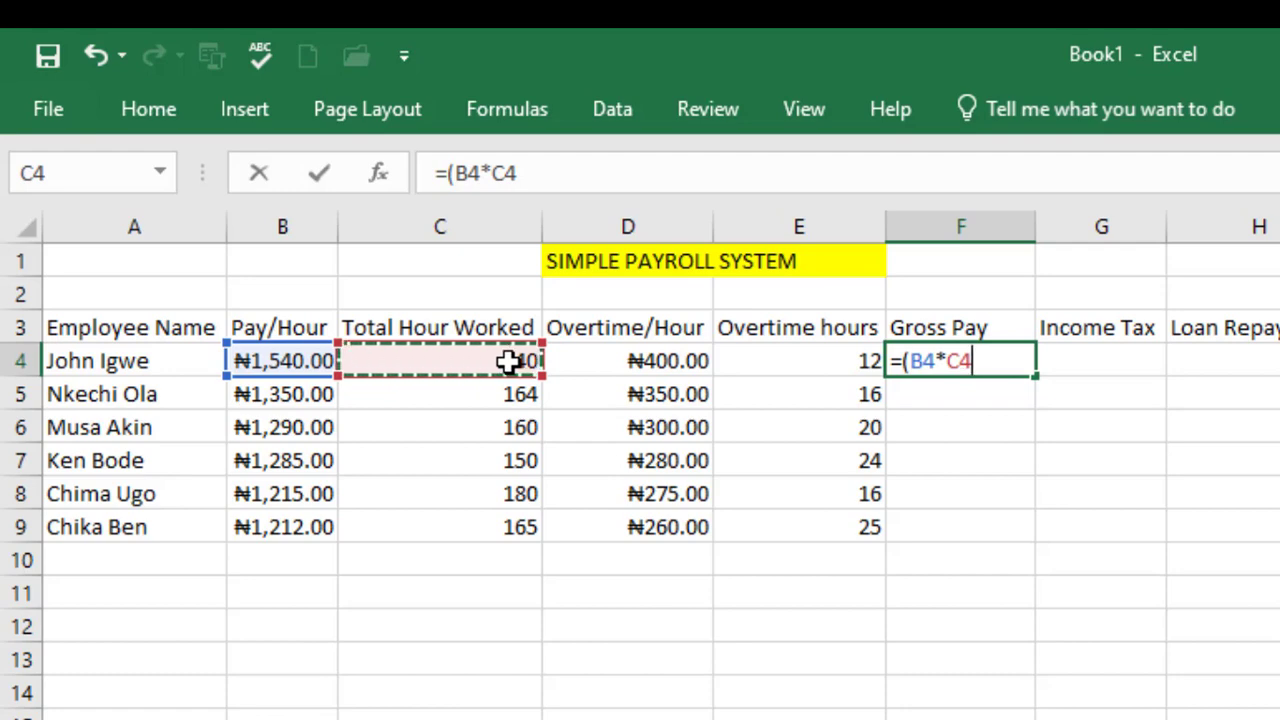
text())
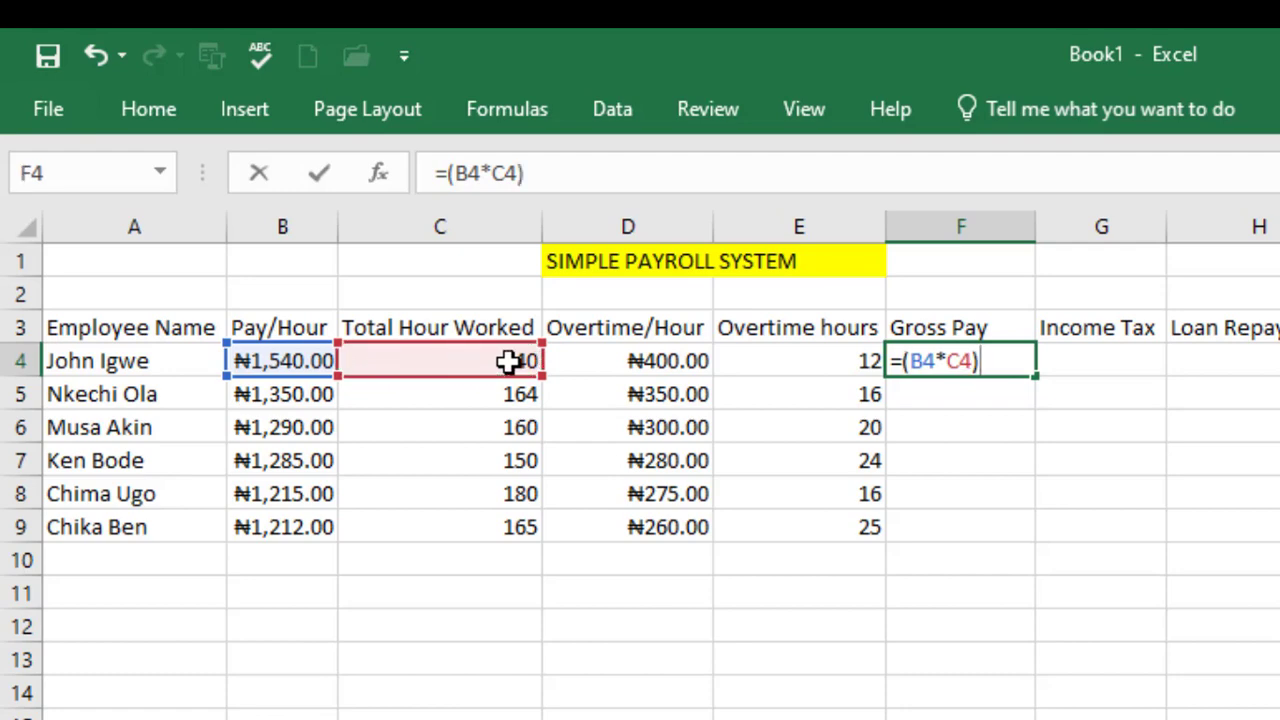
text(=)
key(BackSpace)
text(+)
text(()
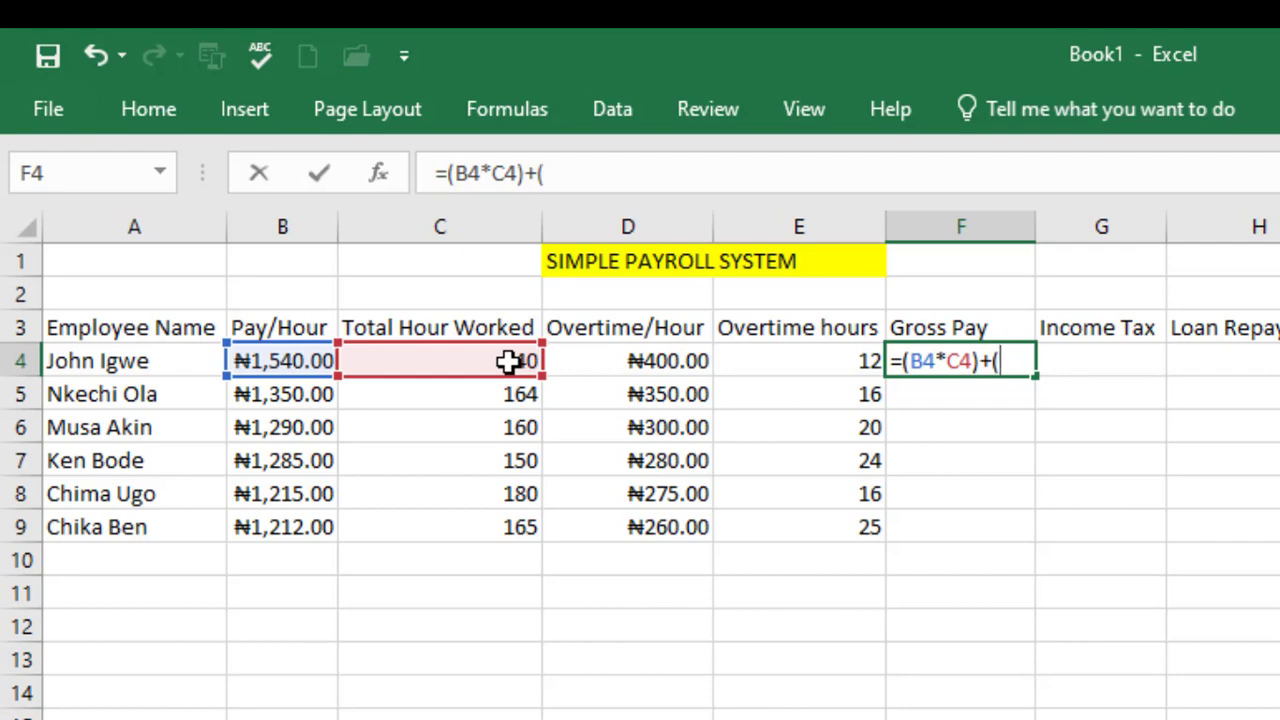
click(659, 361)
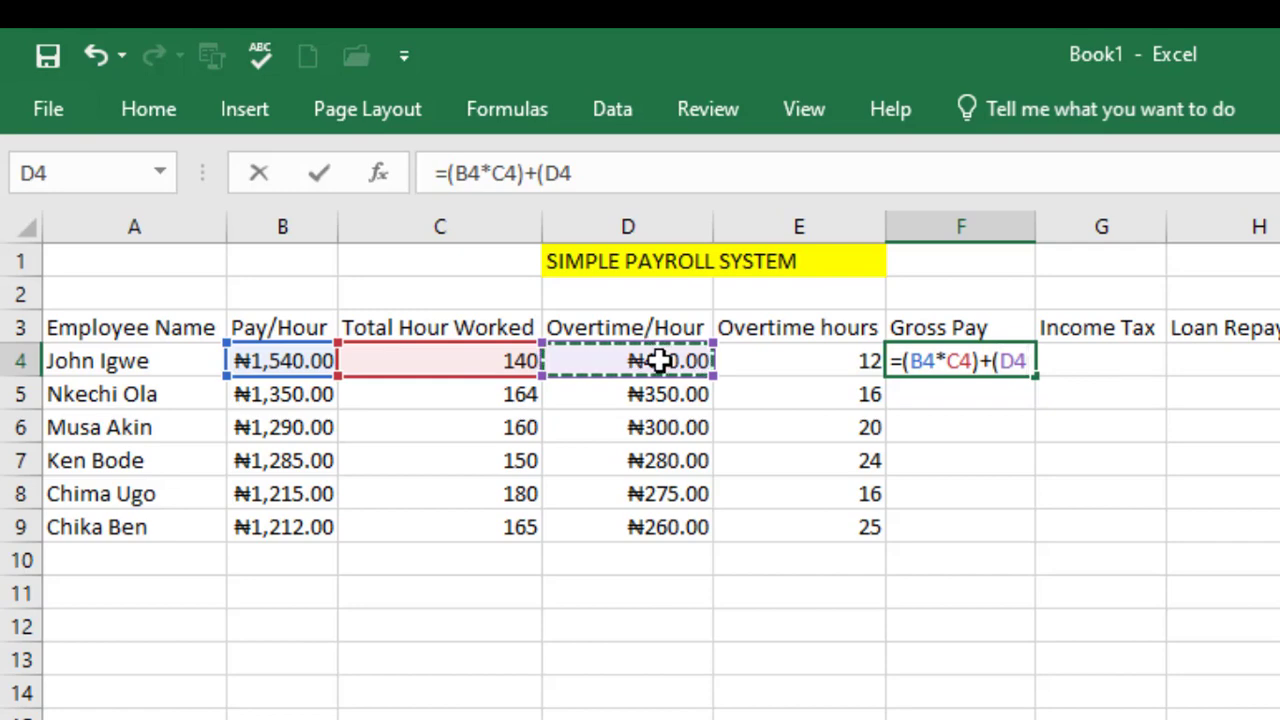
text(*)
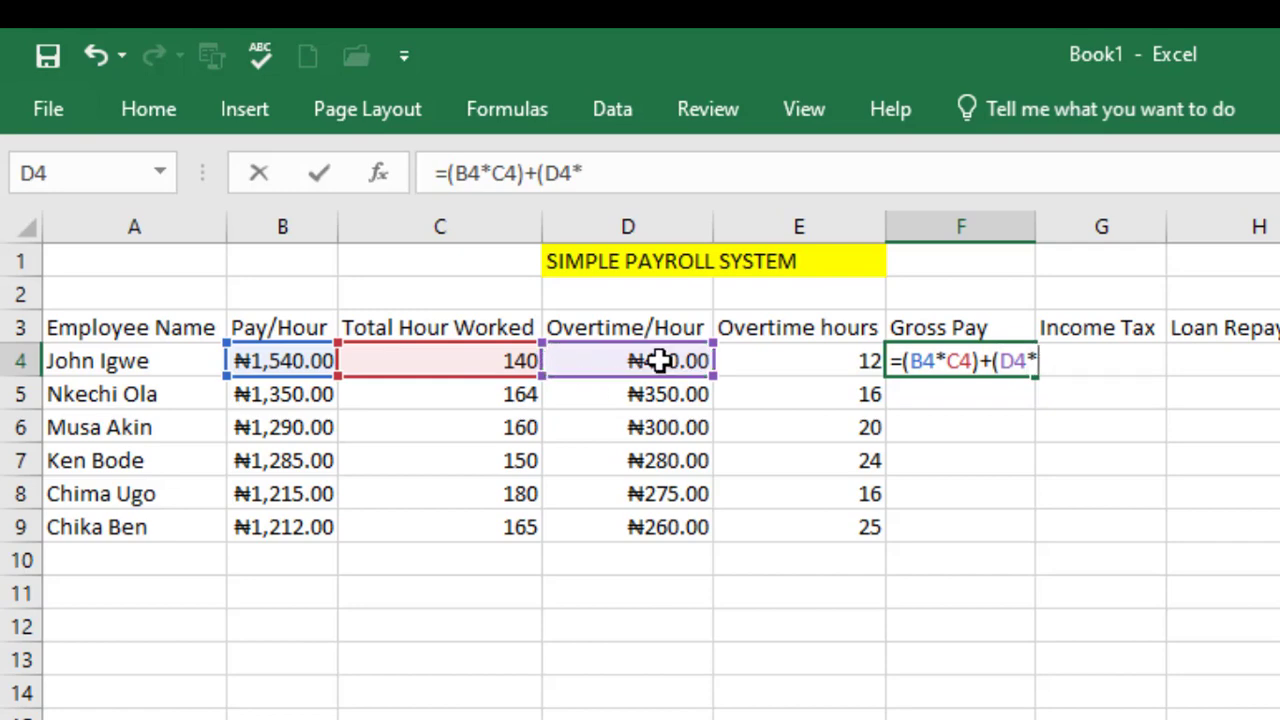
click(822, 361)
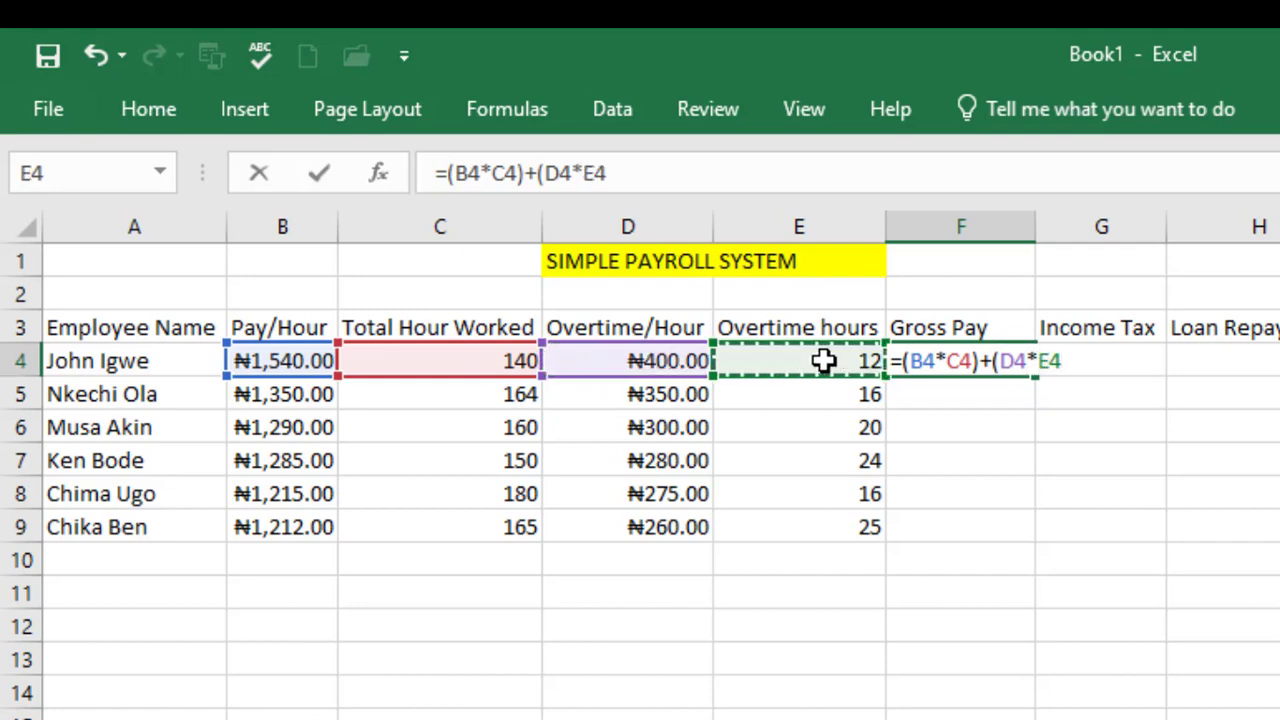
text())
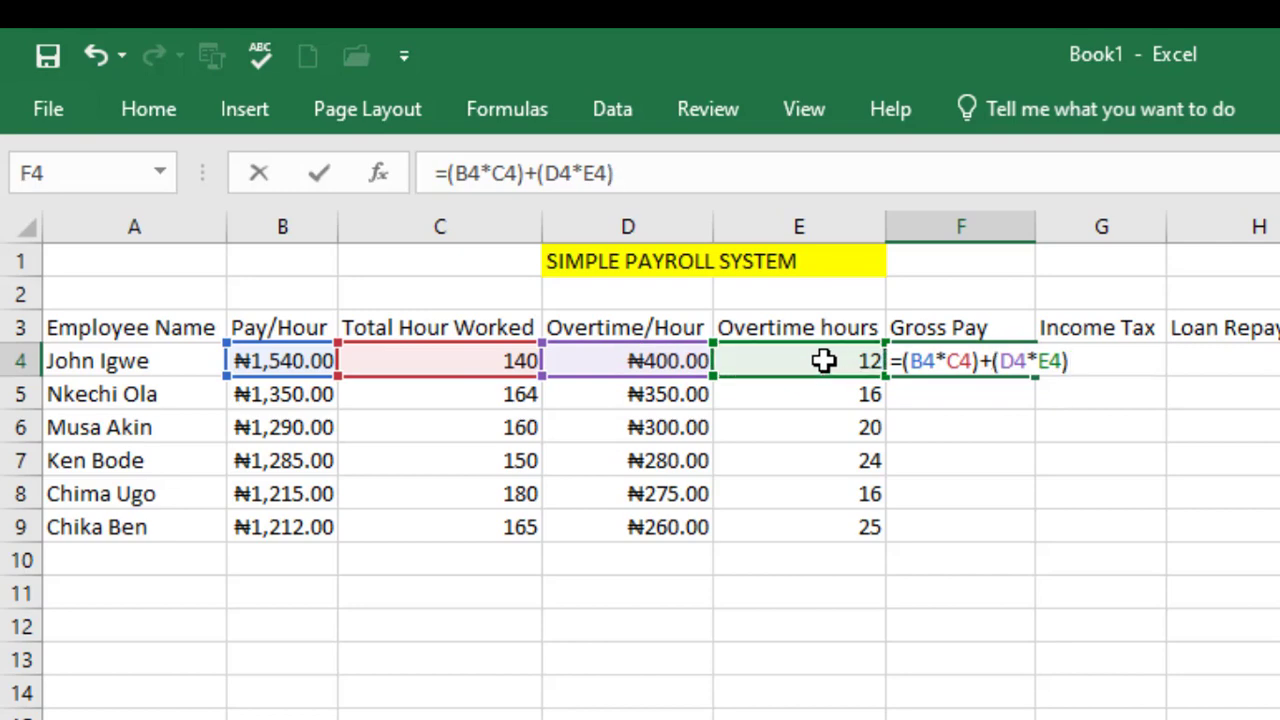
key(Return)
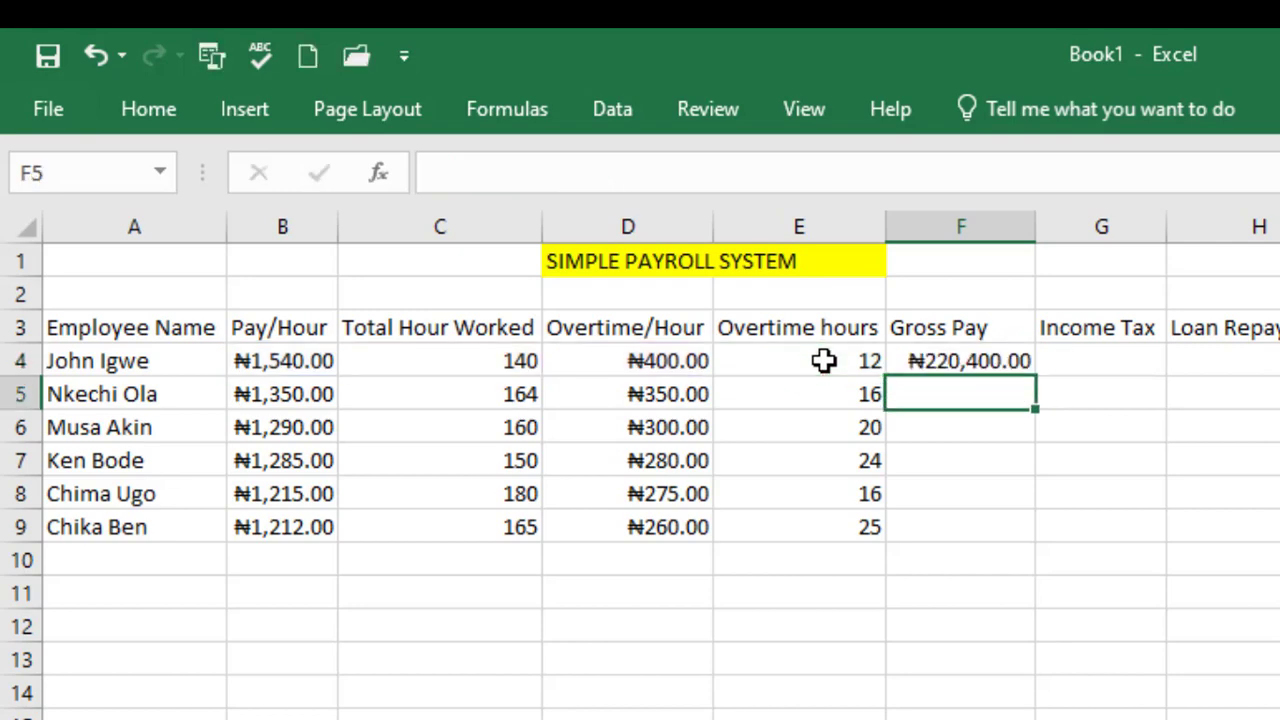
click(978, 361)
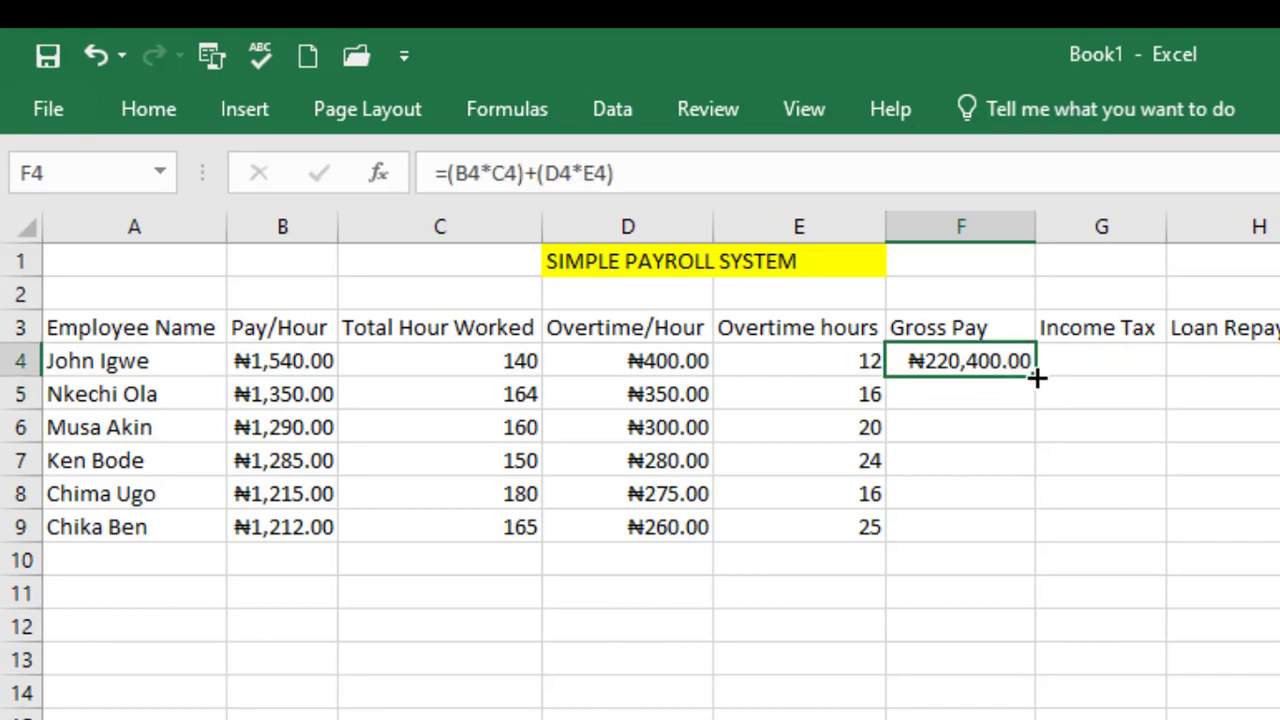
drag(1037, 377, 1023, 542)
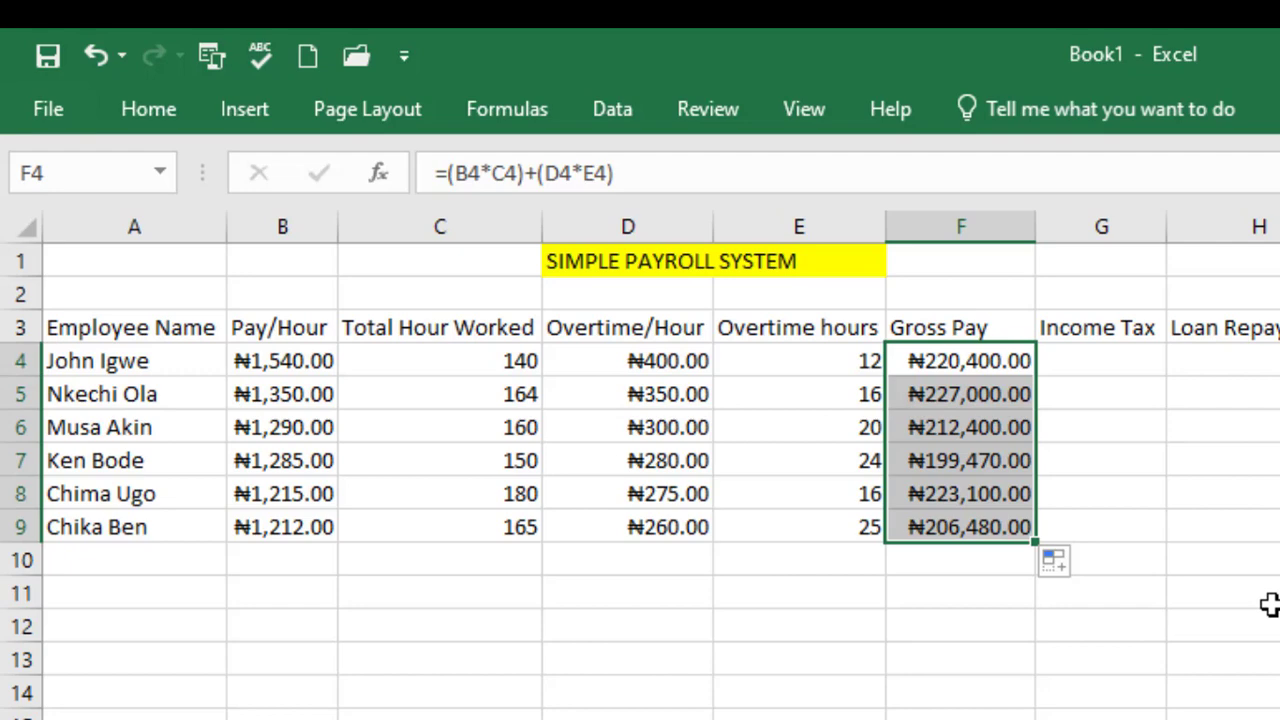
- Calculate Income Tax in G4 with the formula =0.2*F4 and fill it down to G9
click(1086, 357)
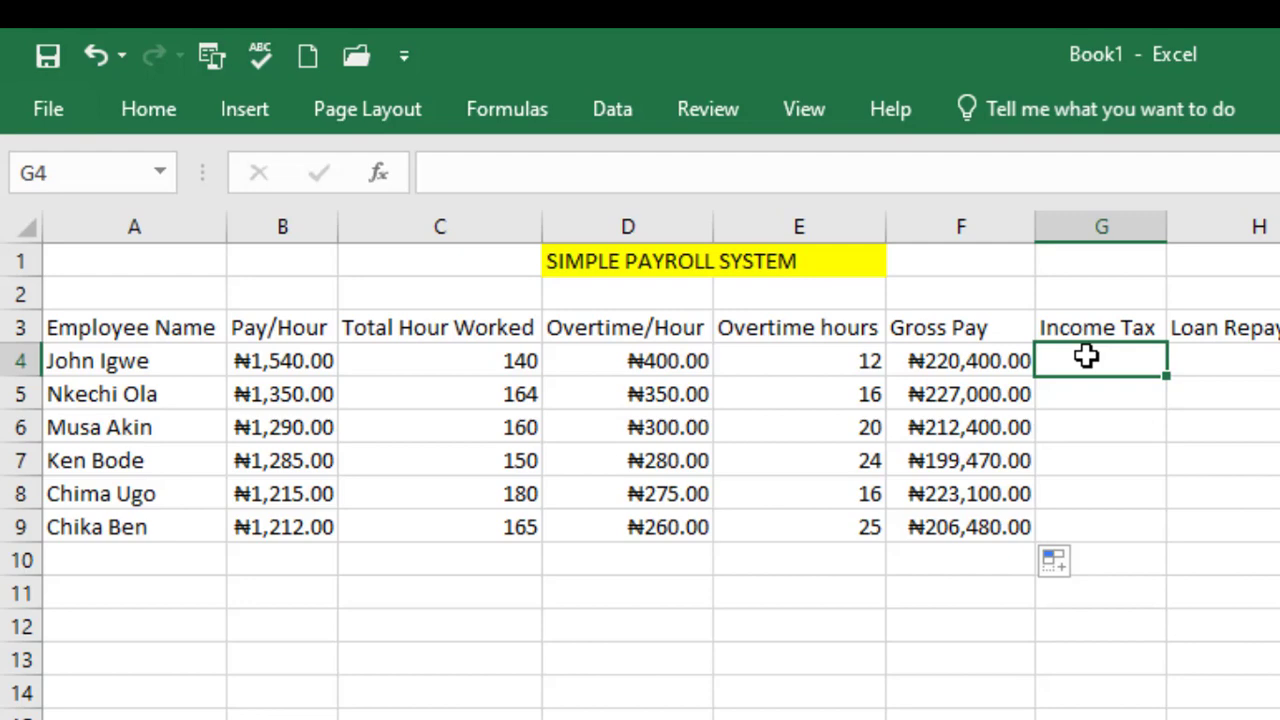
text(=)
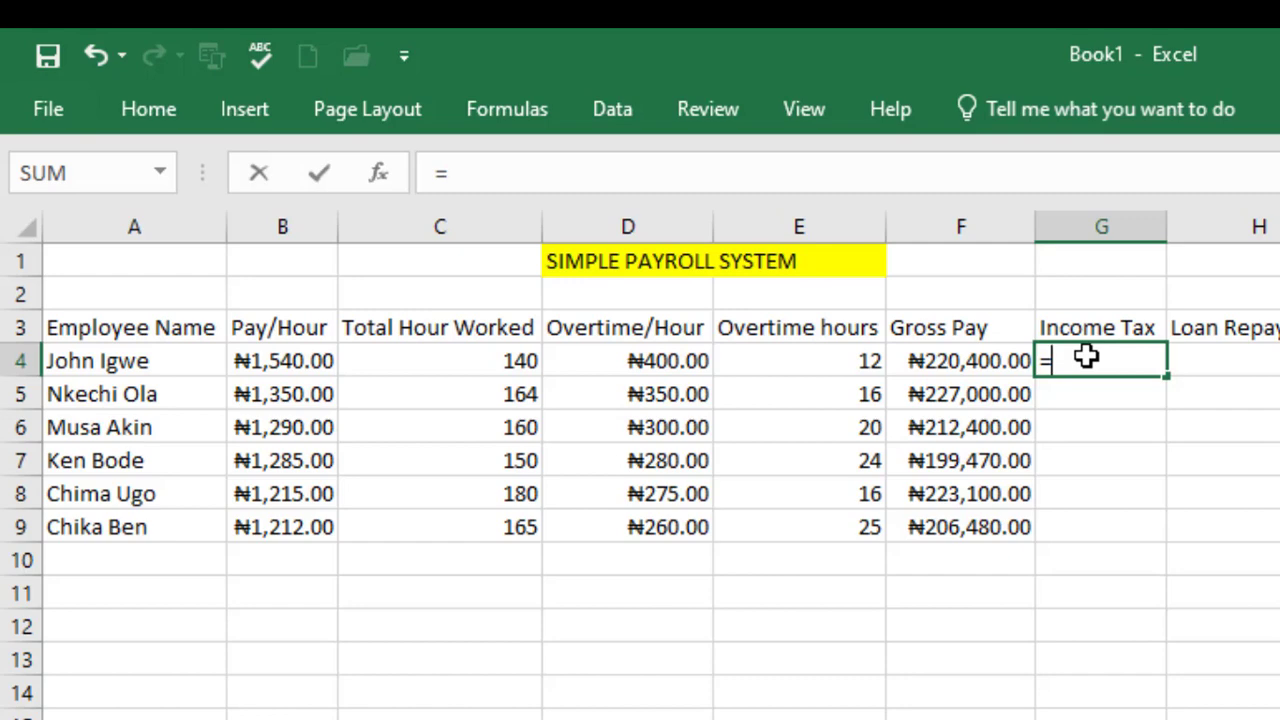
text(0.2*)
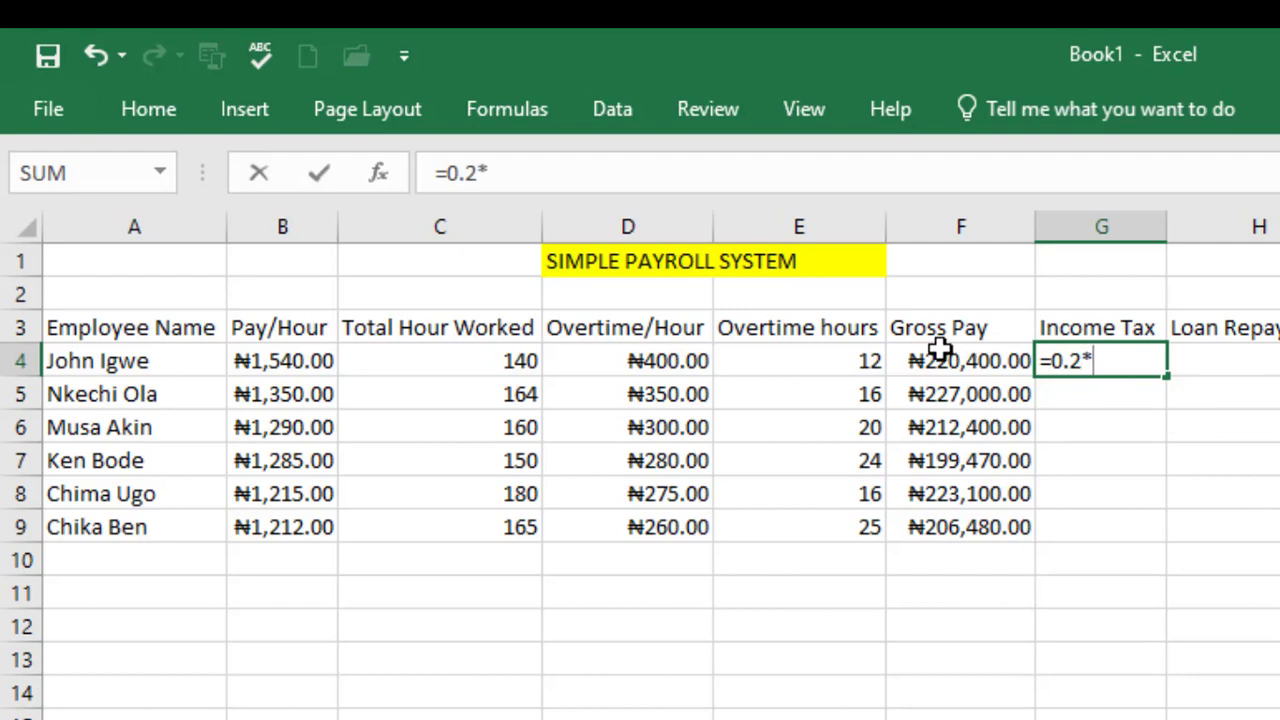
click(970, 361)
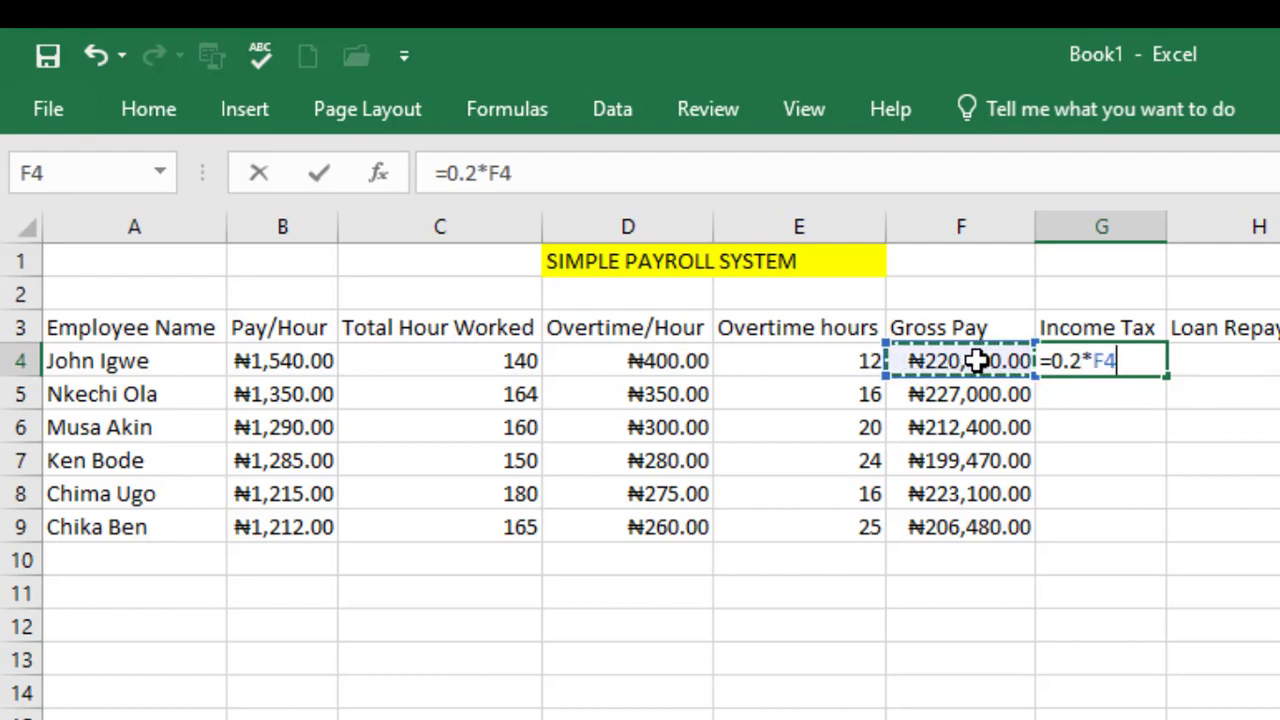
key(Return)
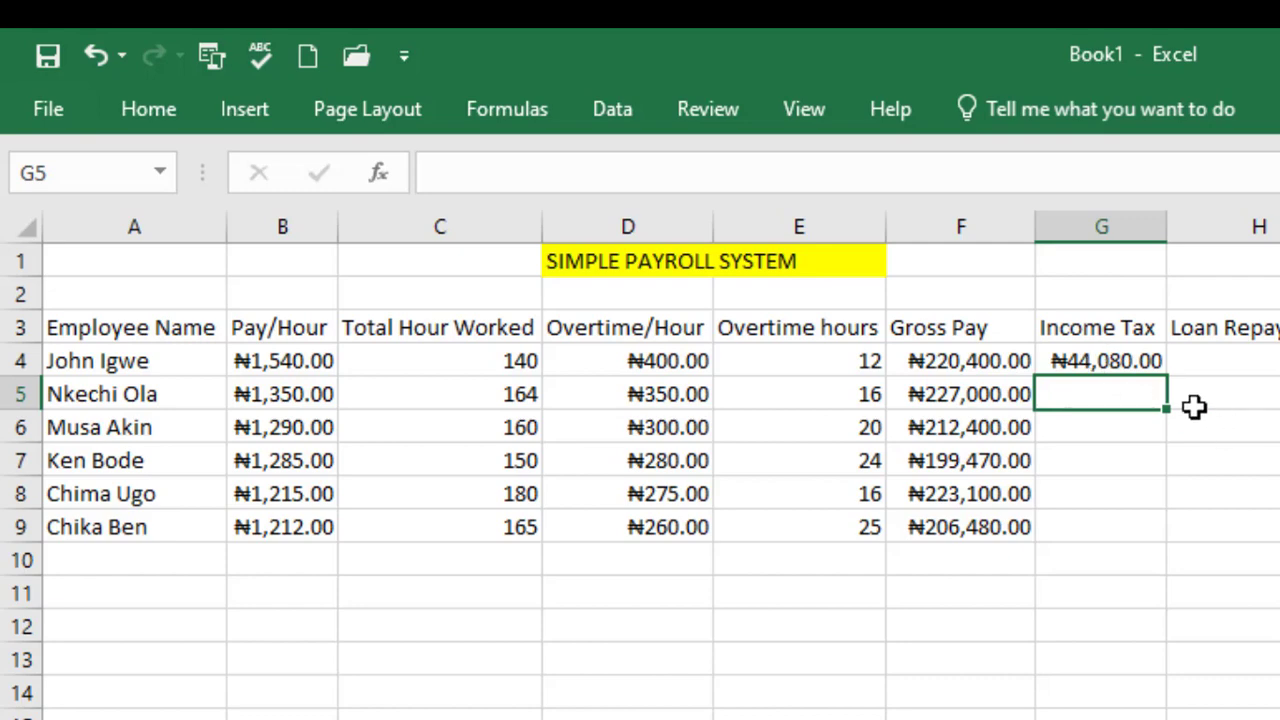
click(1122, 361)
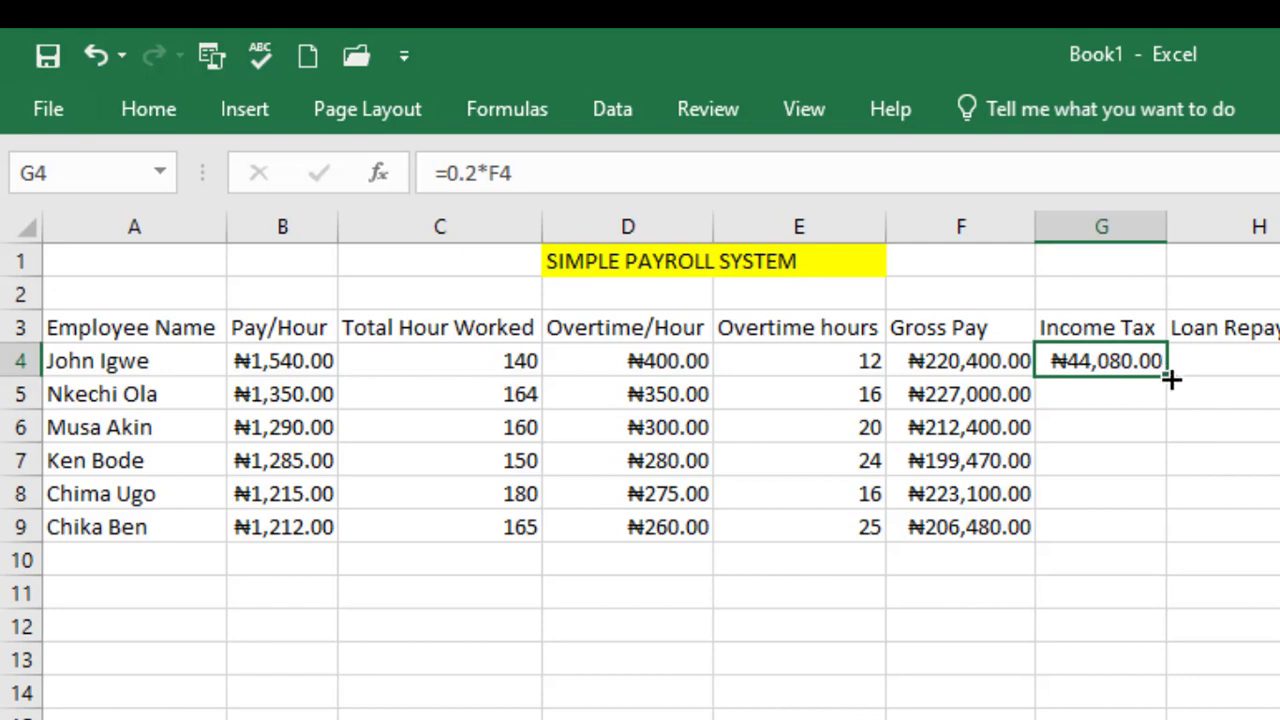
drag(1166, 376, 1153, 537)
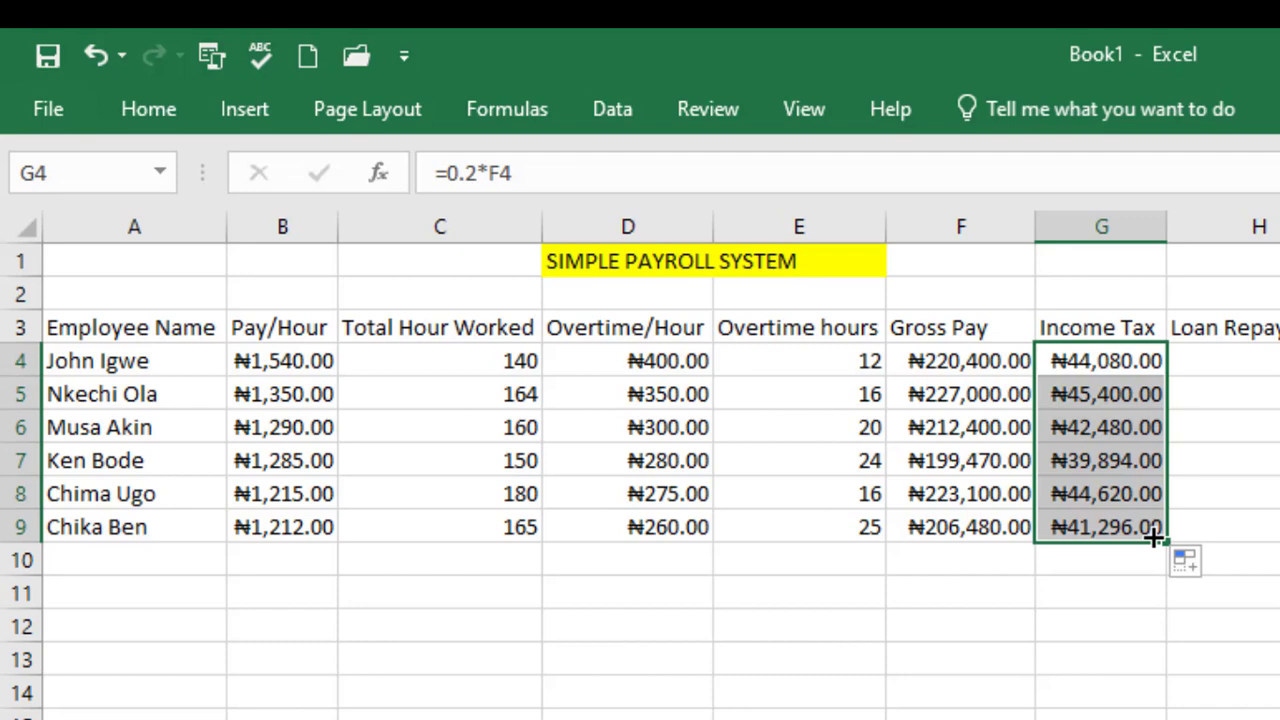
- Change the Income Tax formula in G4 to =0.15*F4 and fill it down to G9
click(479, 173)
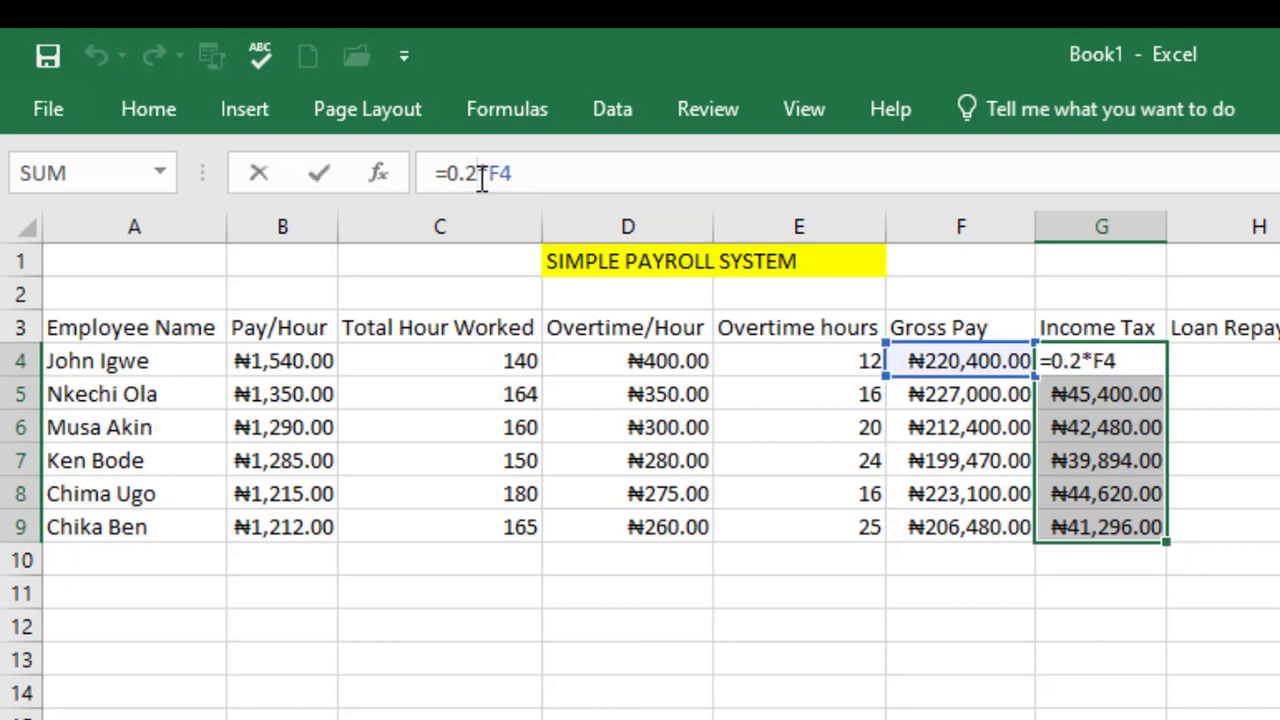
key(BackSpace)
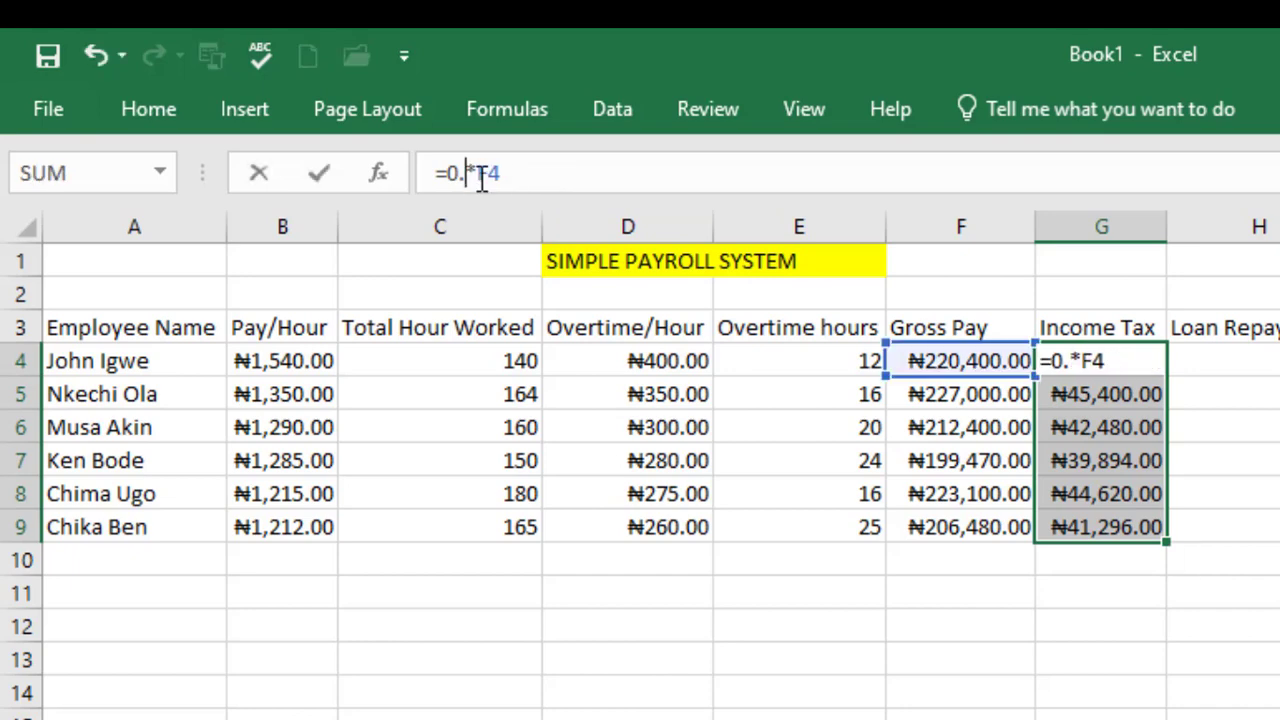
text(15)
key(Return)
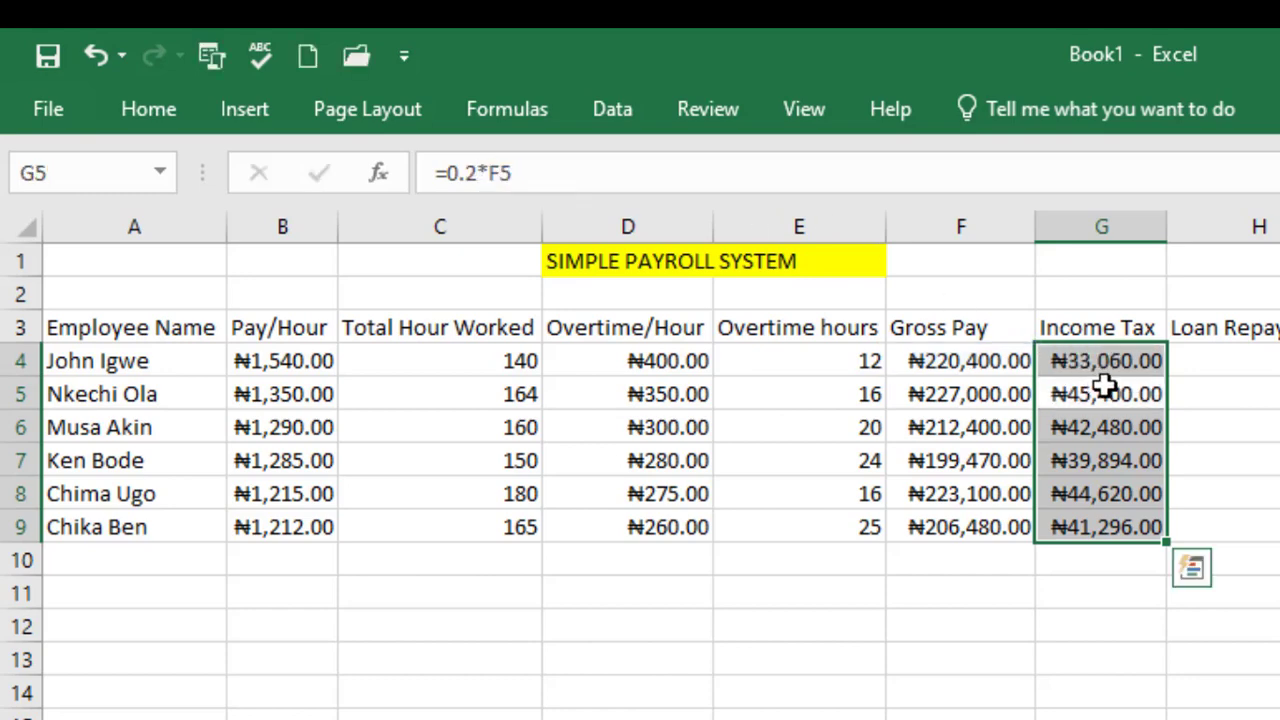
click(1115, 352)
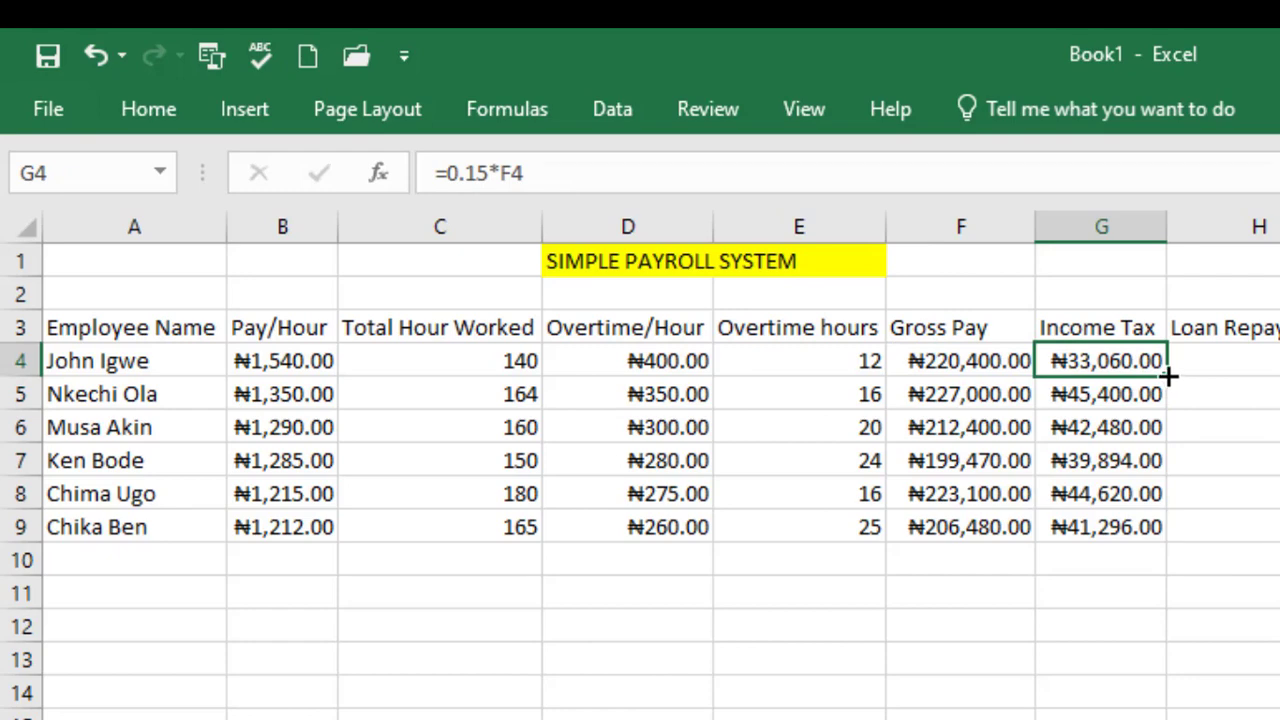
drag(1168, 375, 1155, 535)
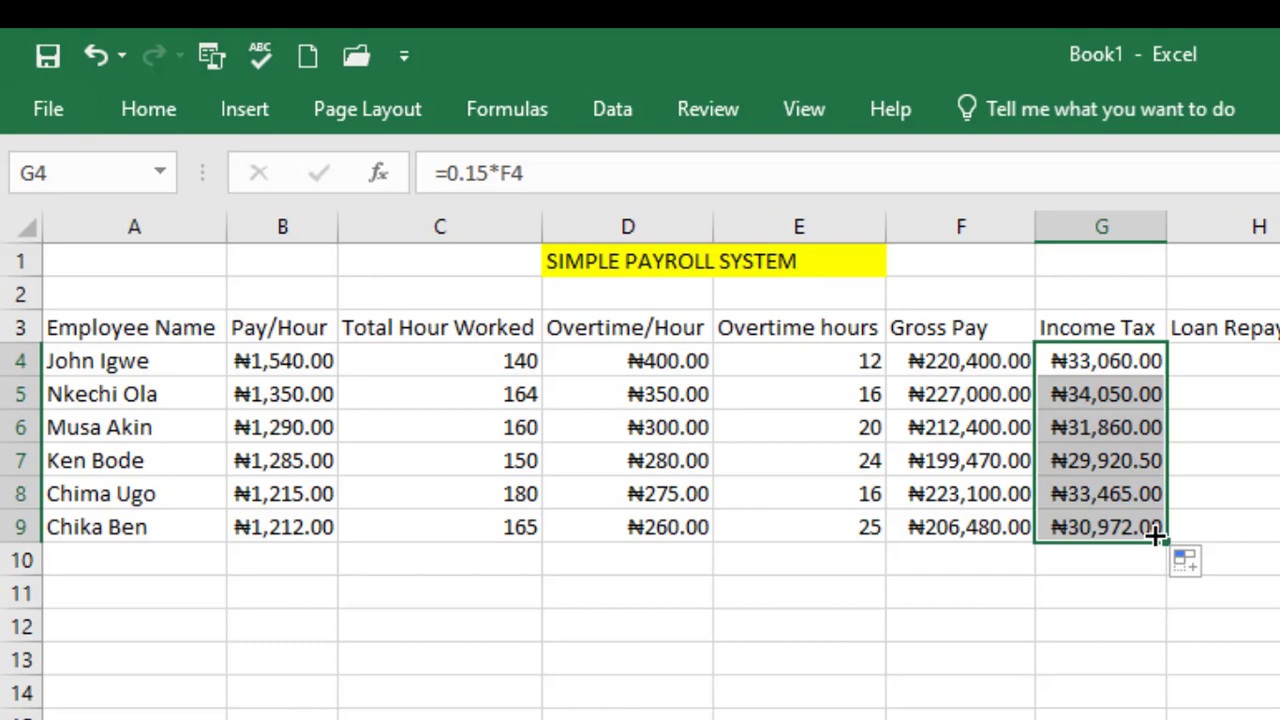
- Enter Loan Repayment amounts of 1000 in H4 and 500 in H6
click(1249, 361)
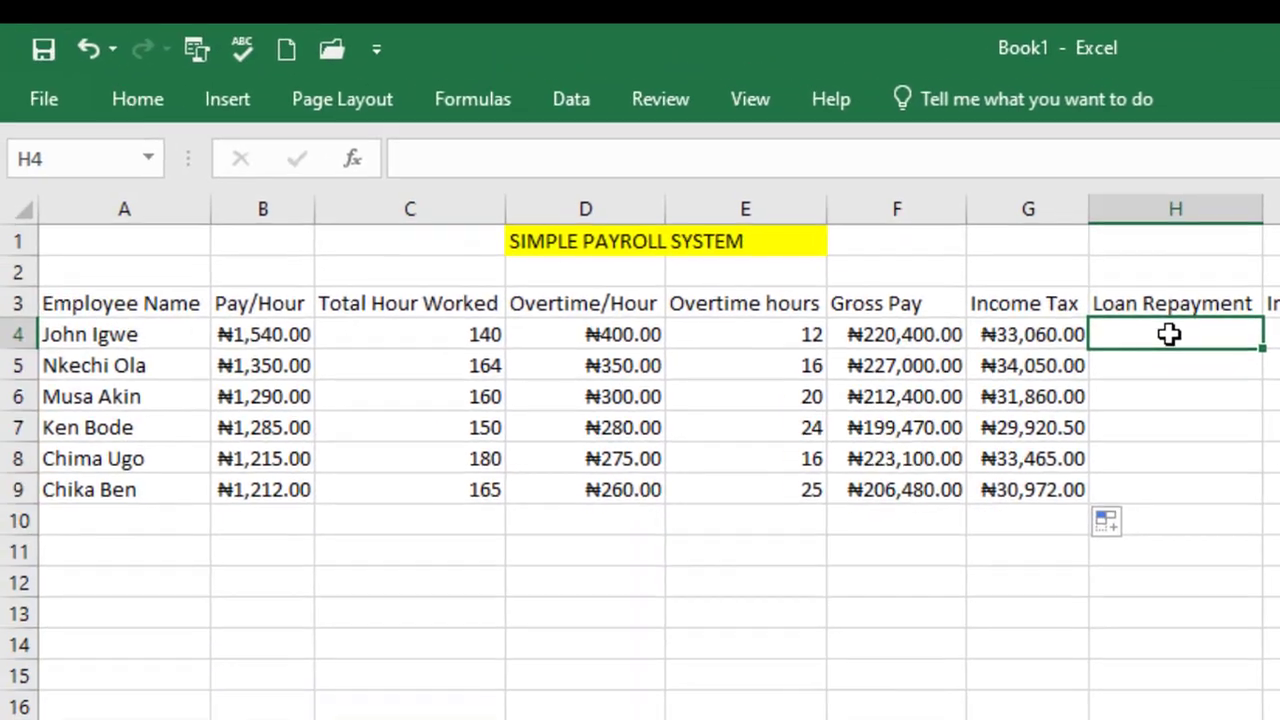
text(1)
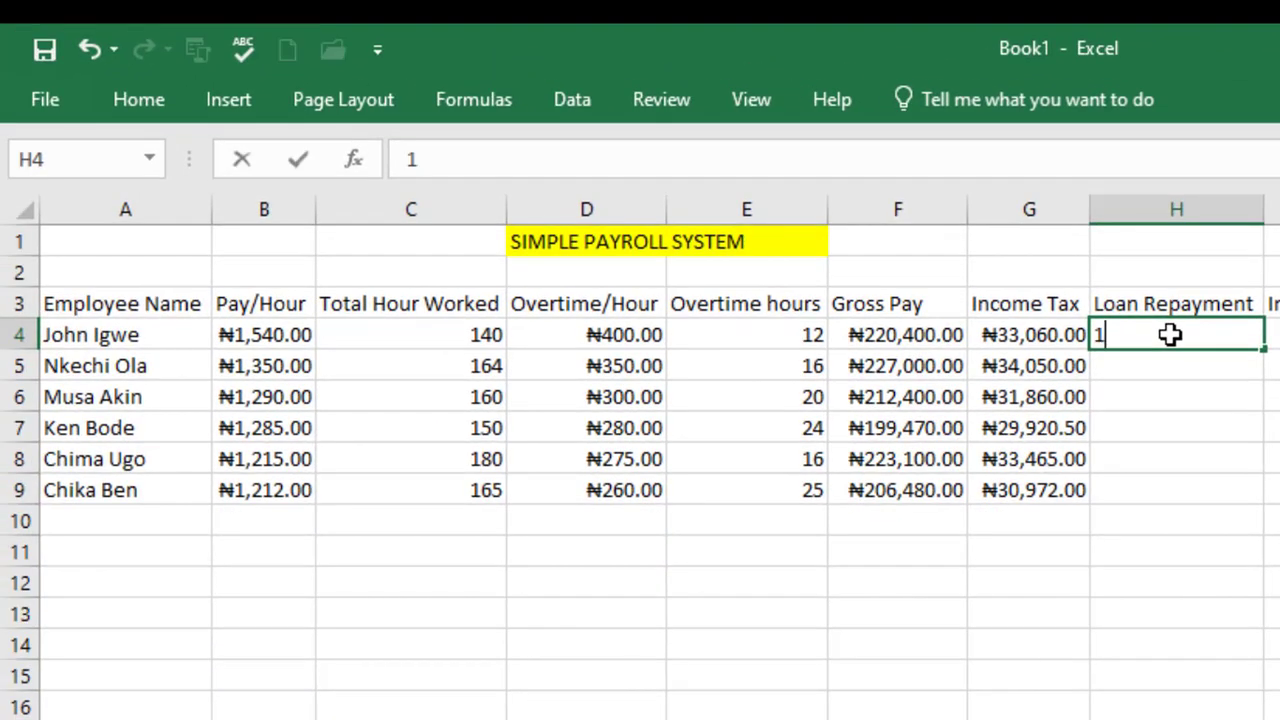
text(000)
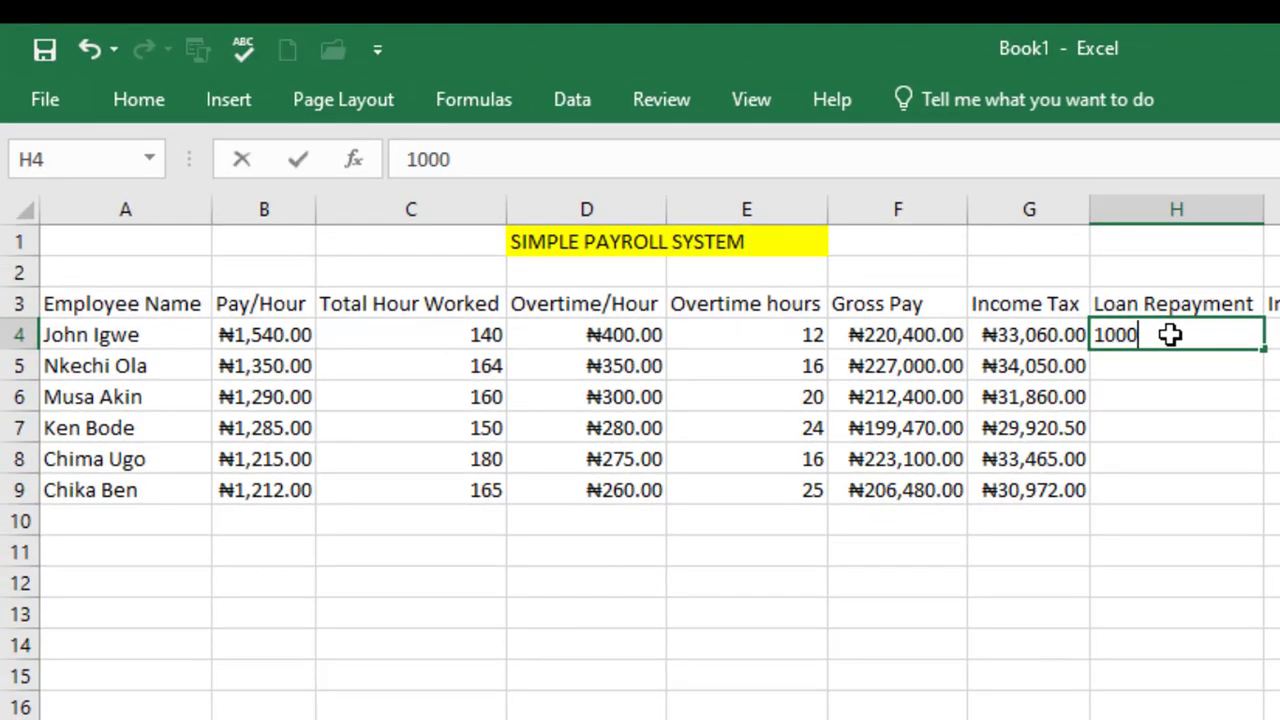
key(ctrl+Return)
key(Return)
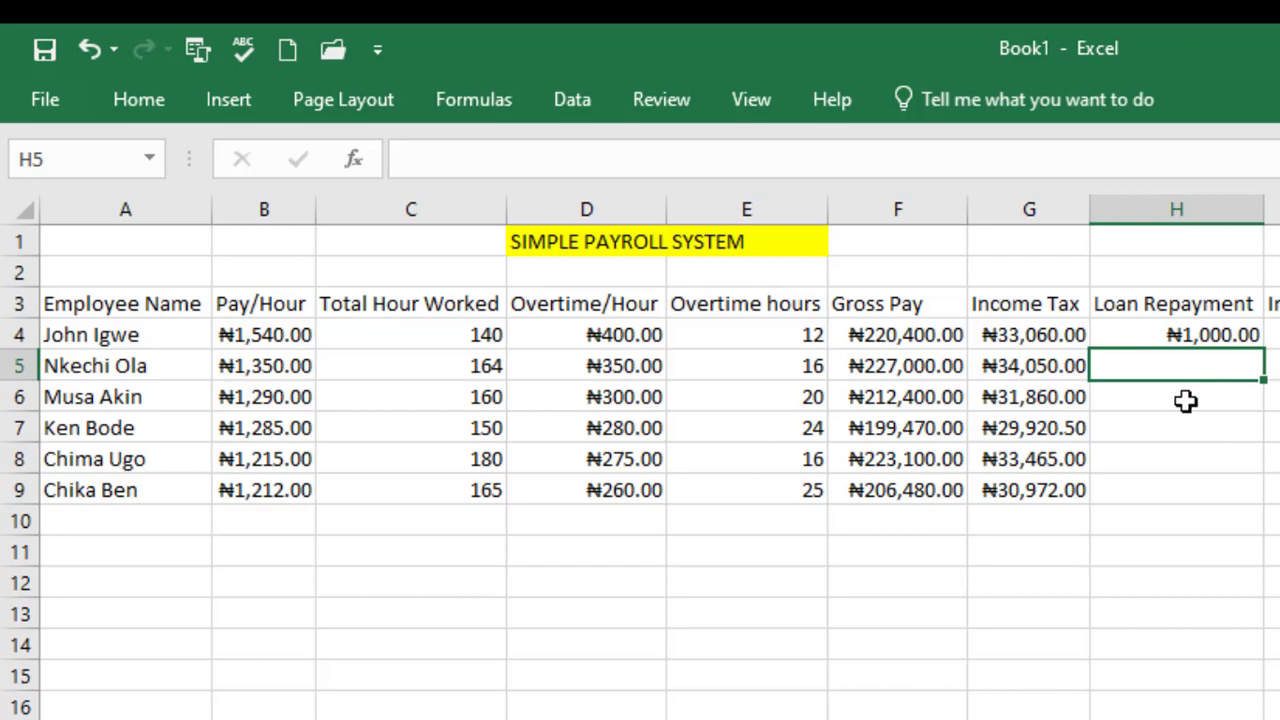
click(1188, 400)
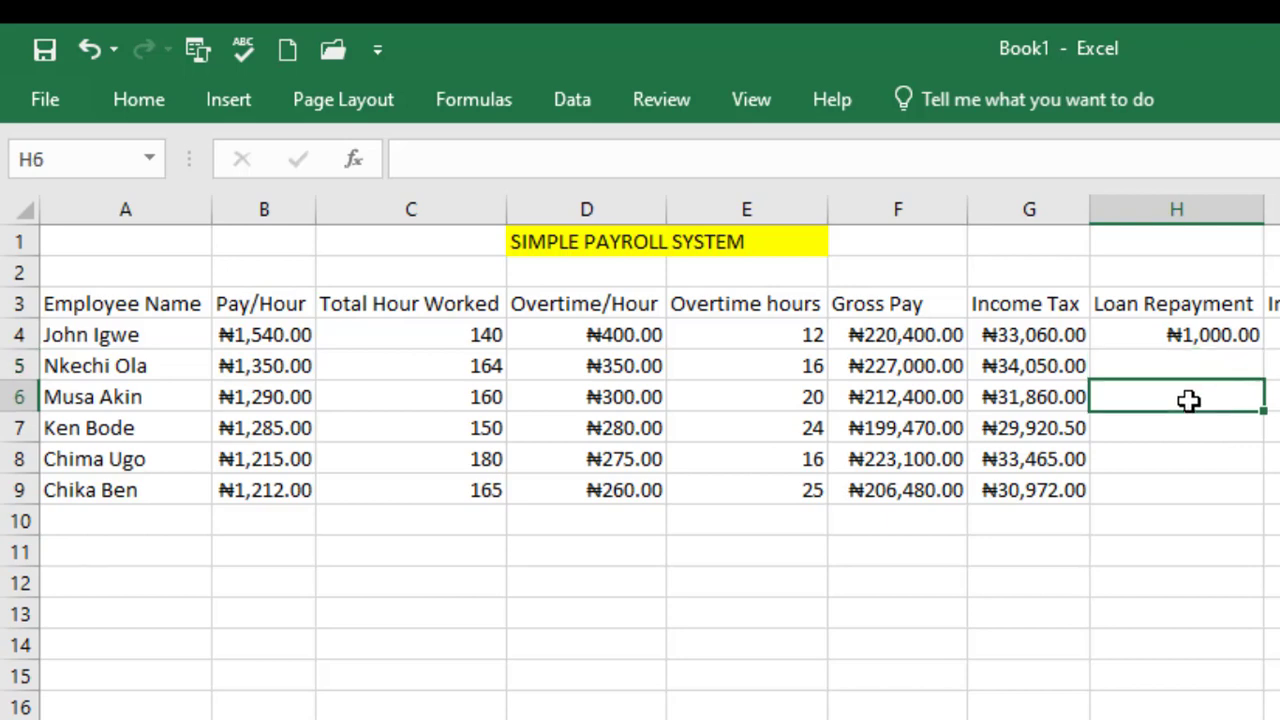
text(500)
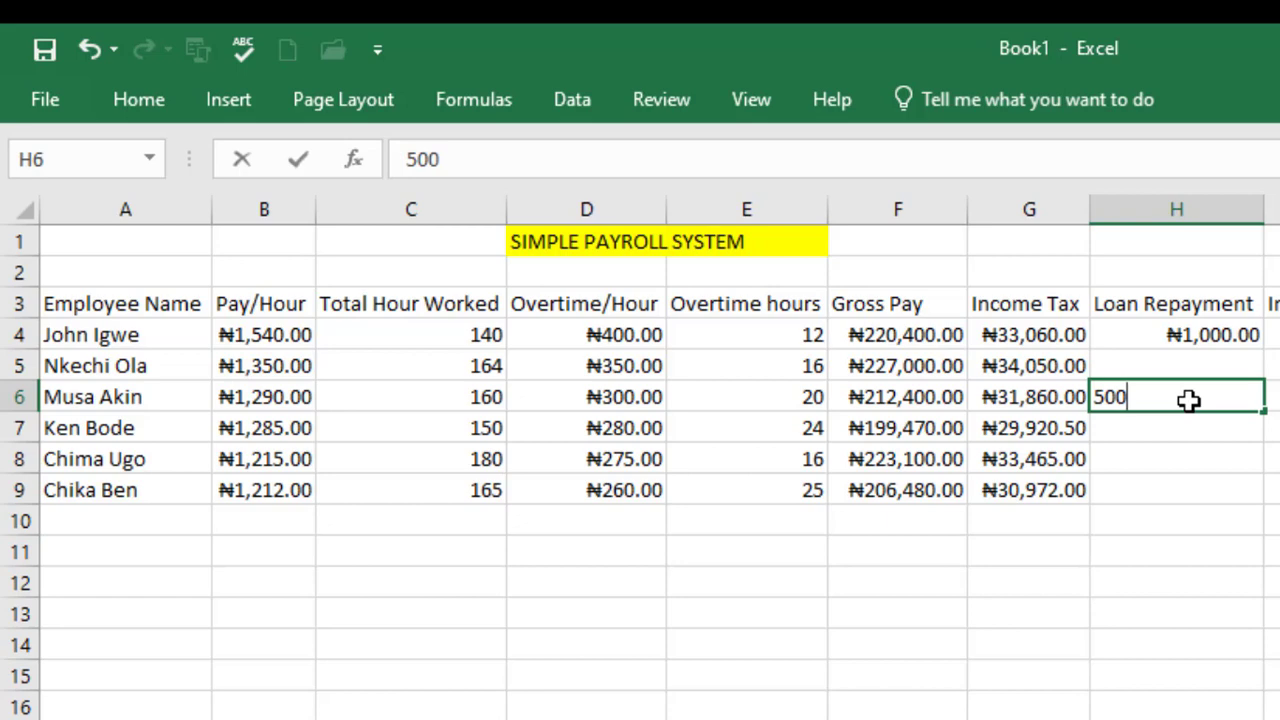
key(Return)
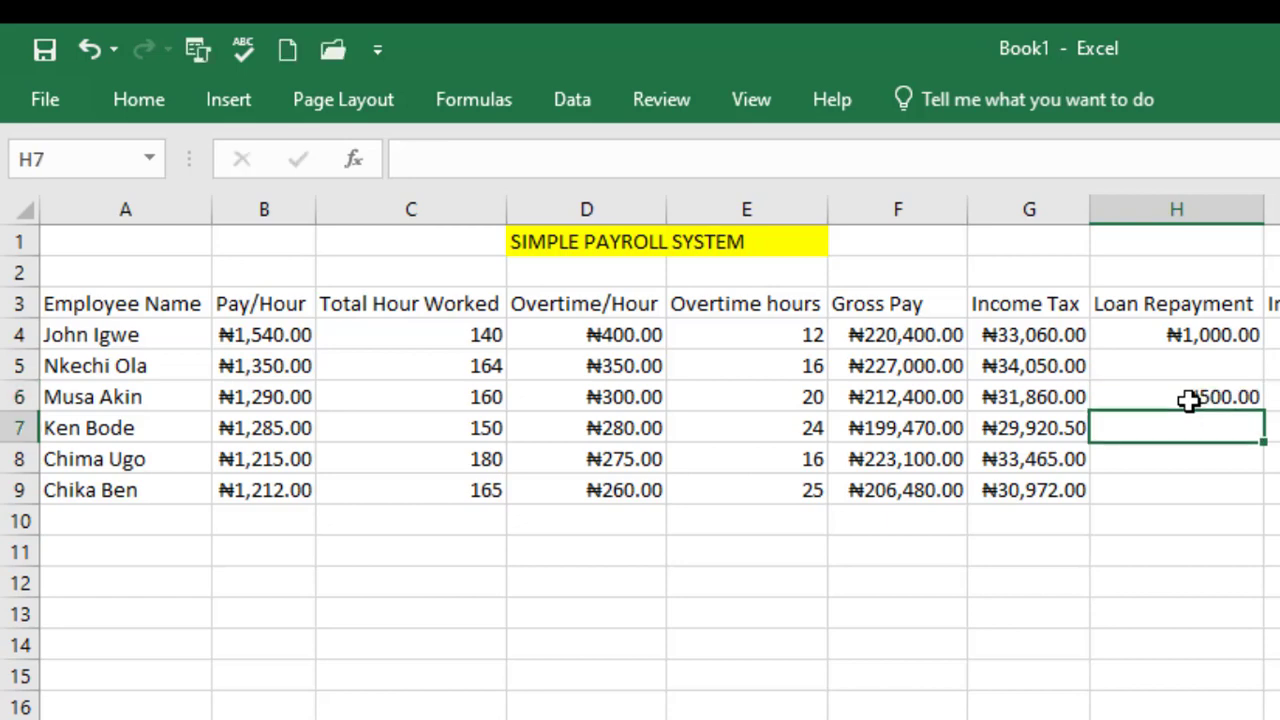
- Enter Loan Repayment amounts of 450 in H8 and 700 in H9
click(1212, 461)
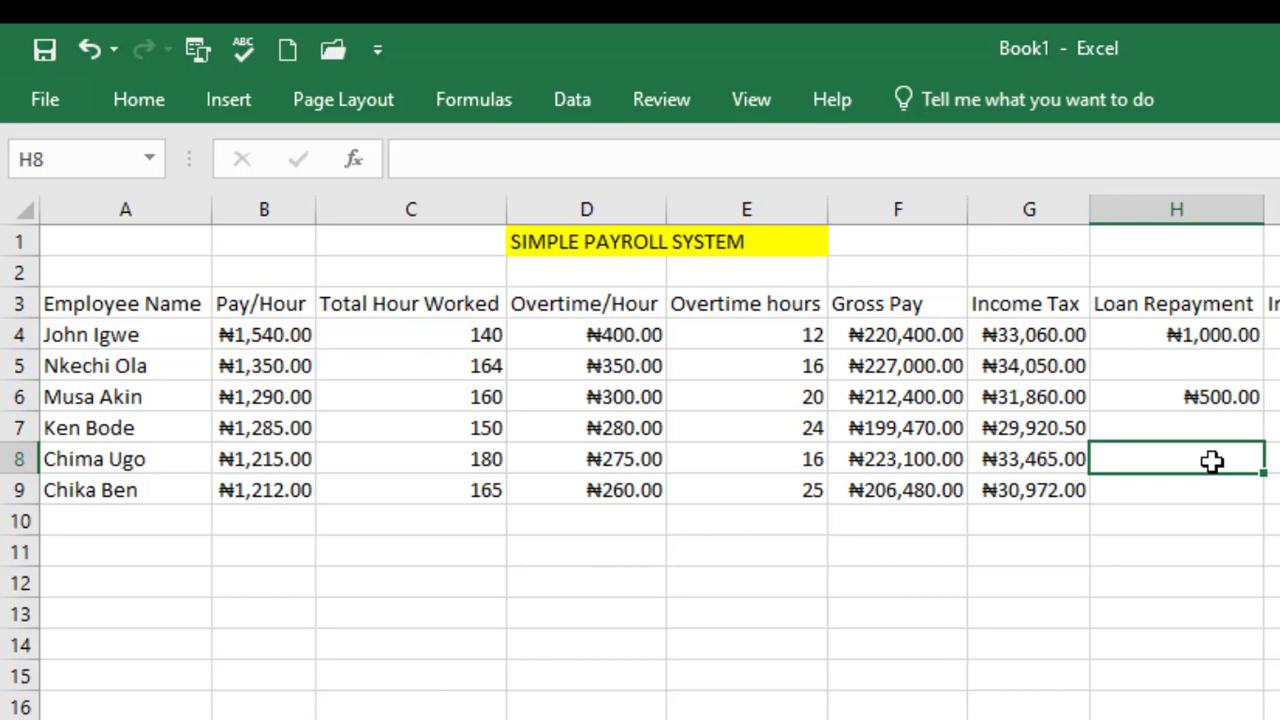
text(450)
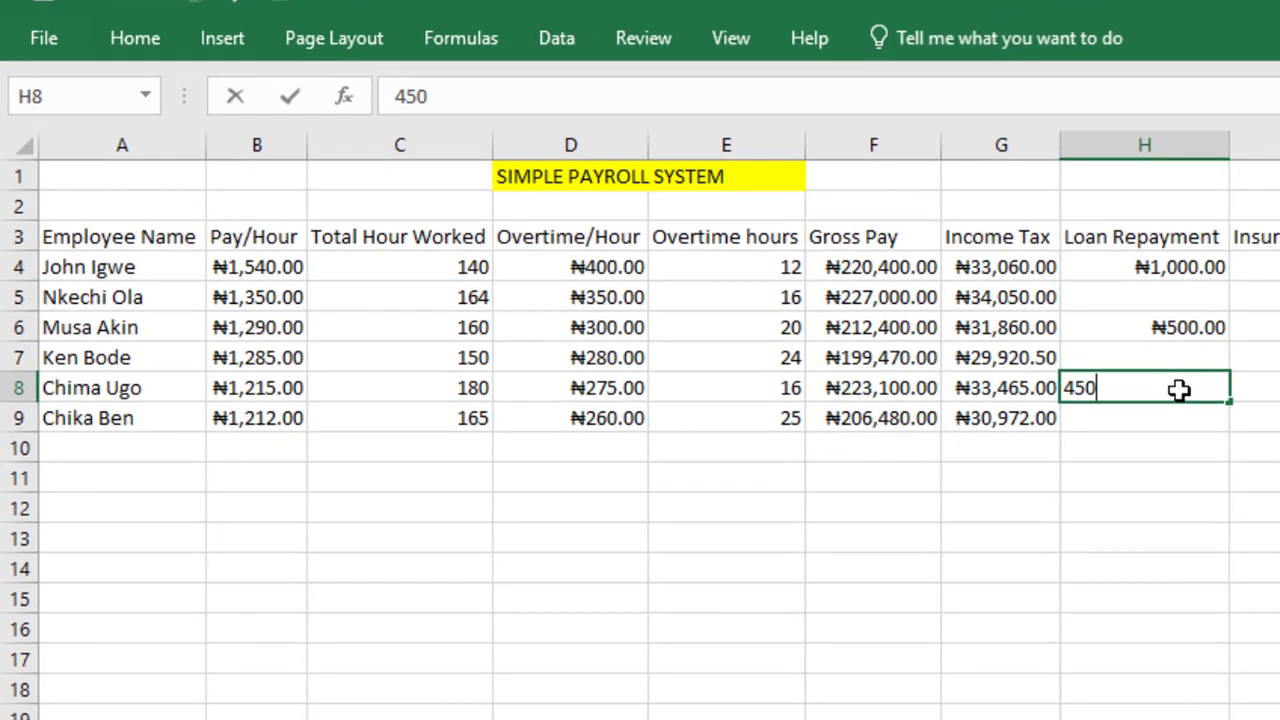
key(Return)
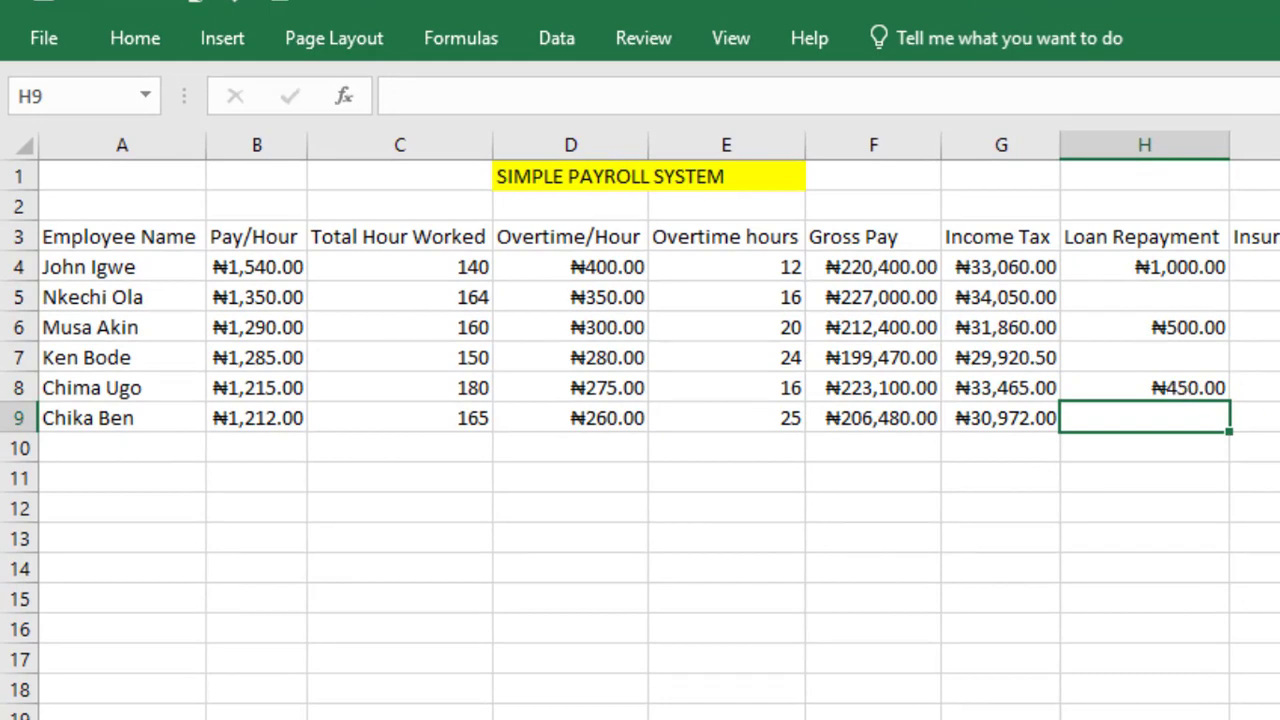
text(700)
key(Return)
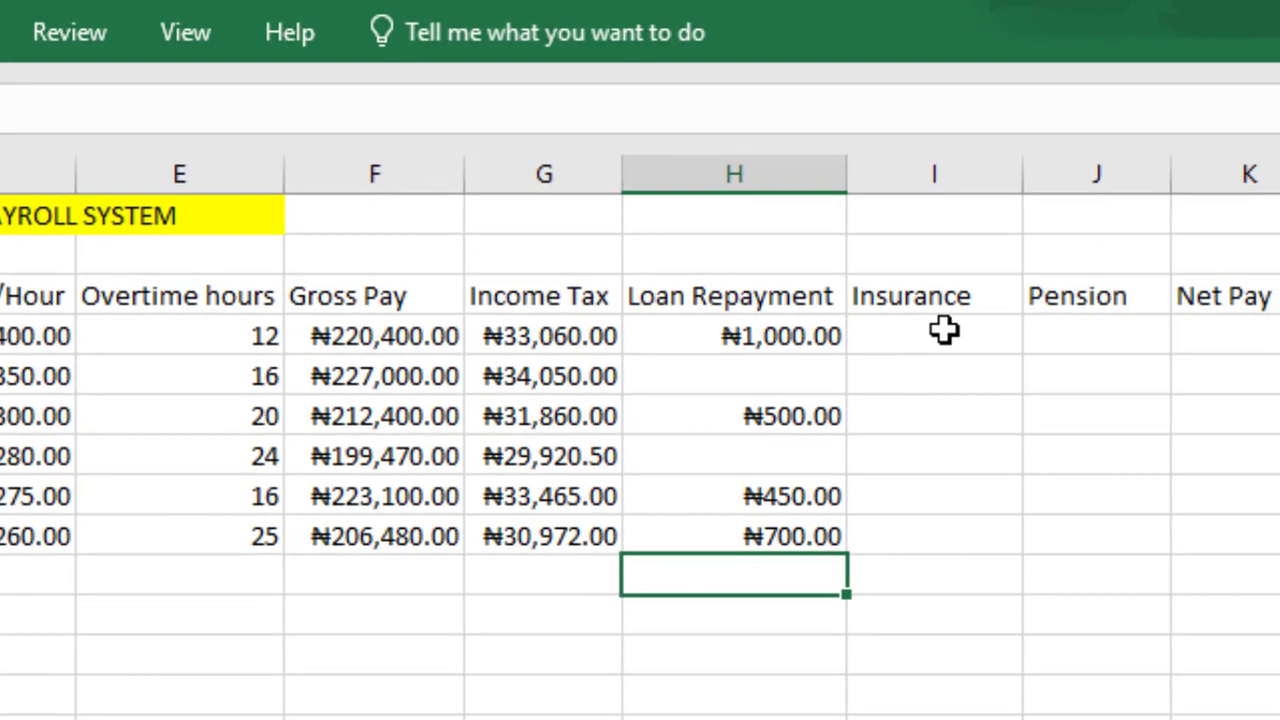
- Calculate Insurance in I4 with the formula =0.05*F4 and fill it down to I9
click(1262, 267)
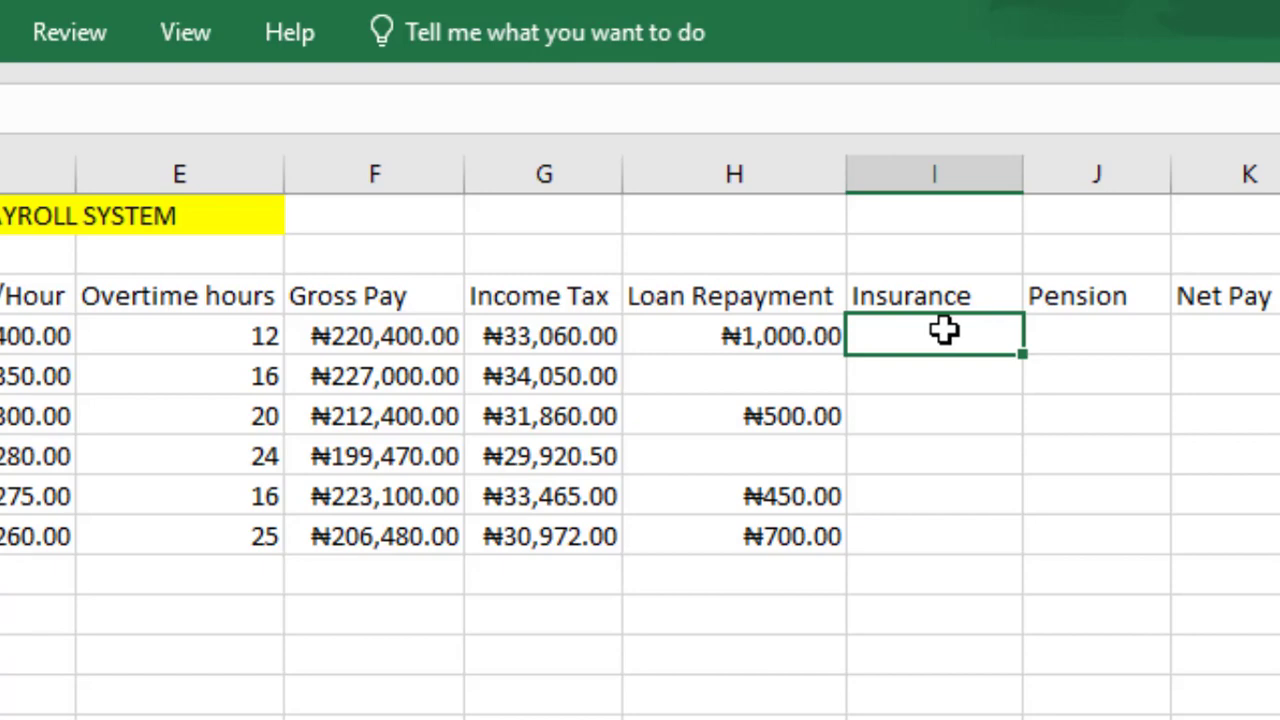
text(=)
text(0.05)
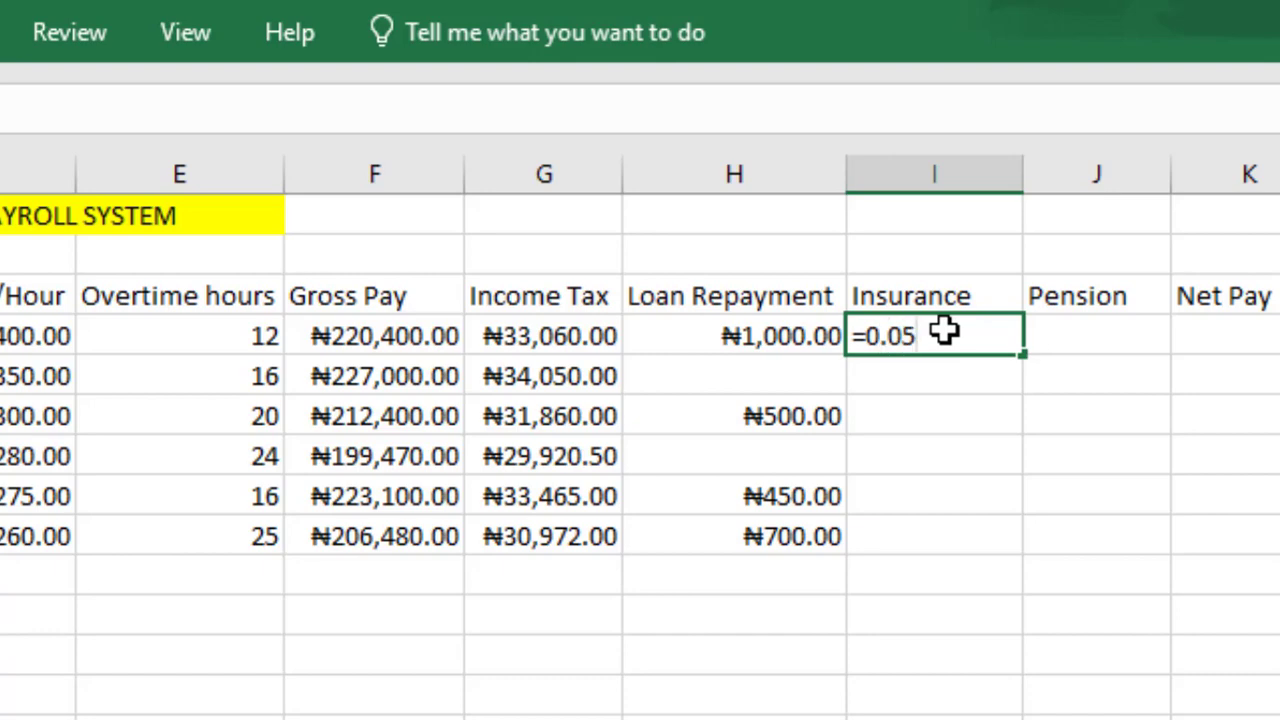
text(*)
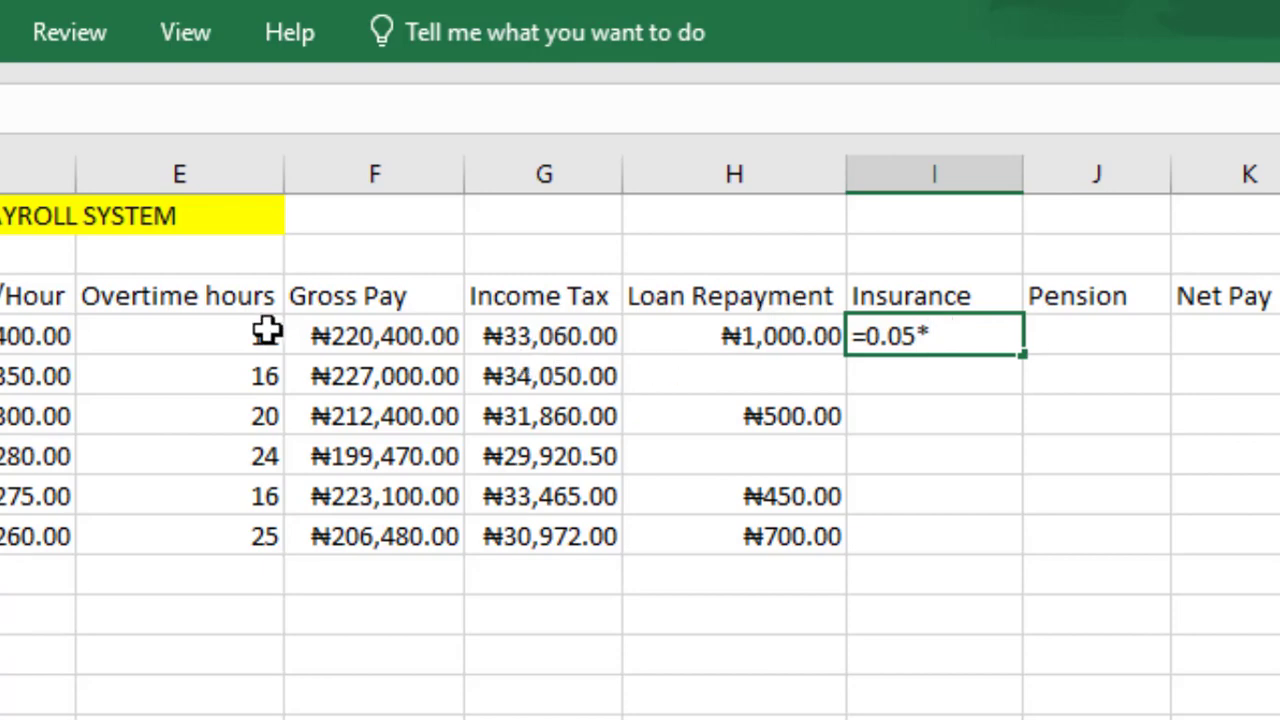
click(350, 336)
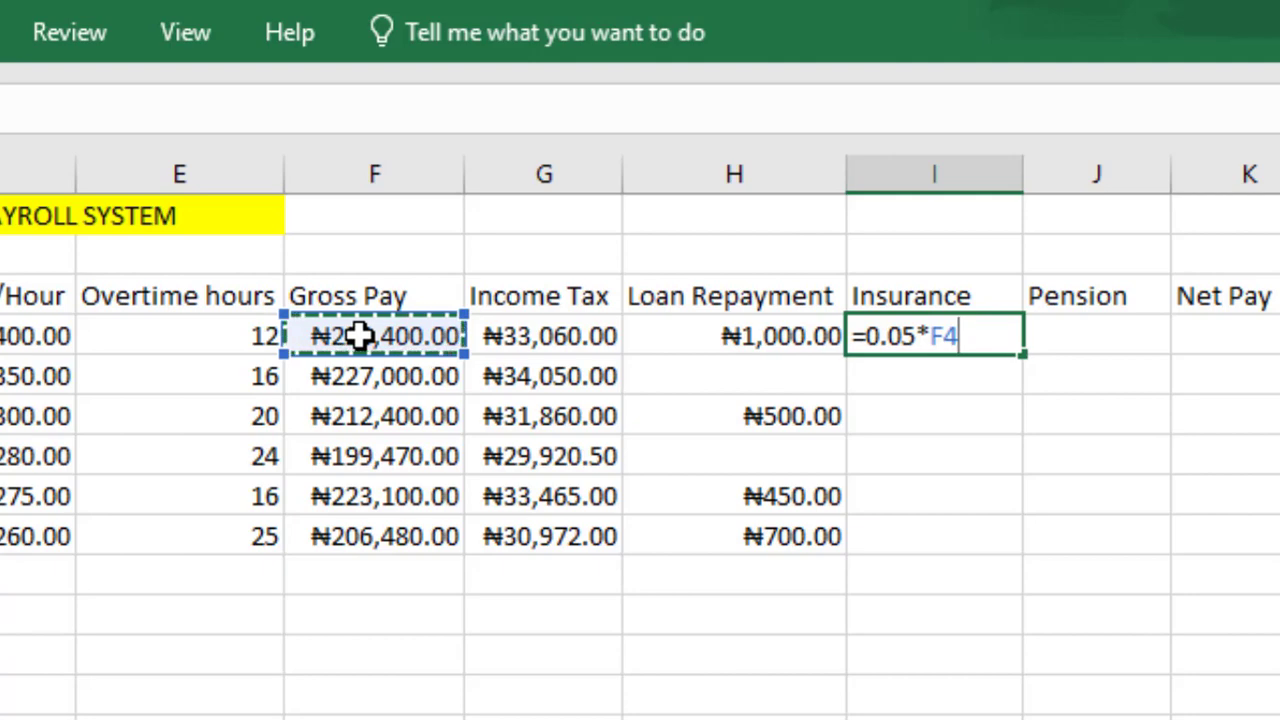
key(Return)
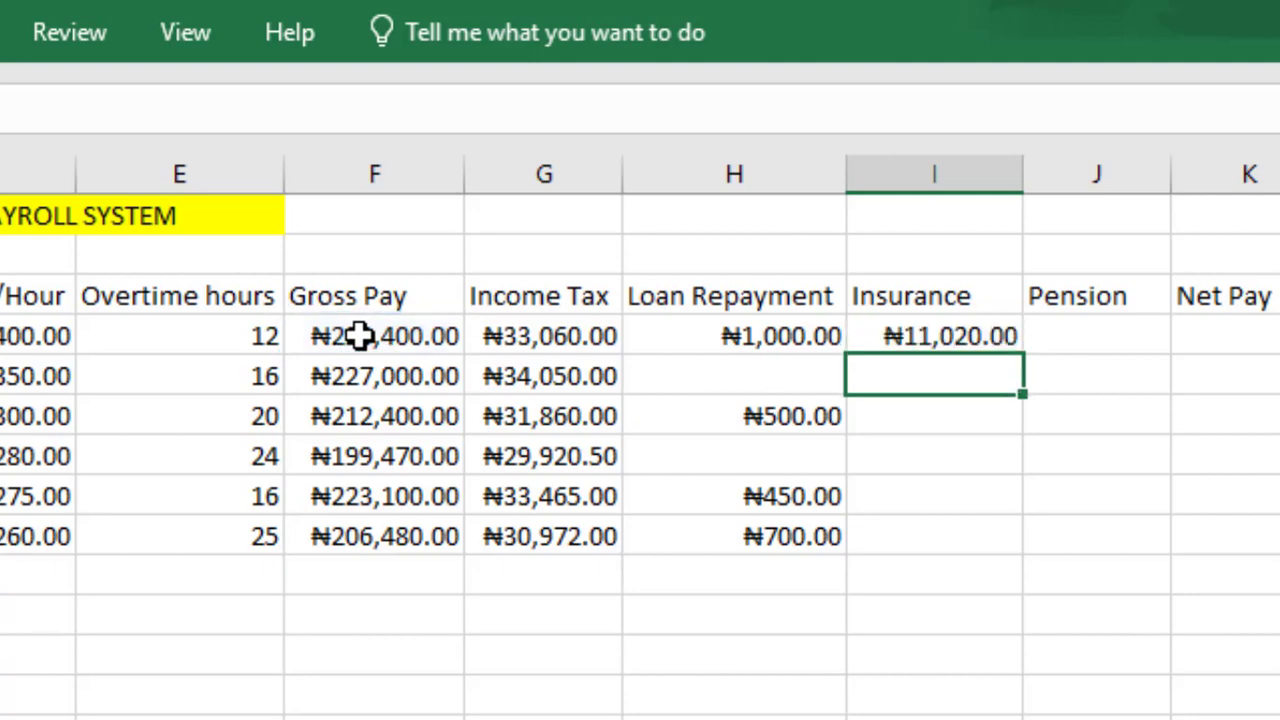
click(937, 338)
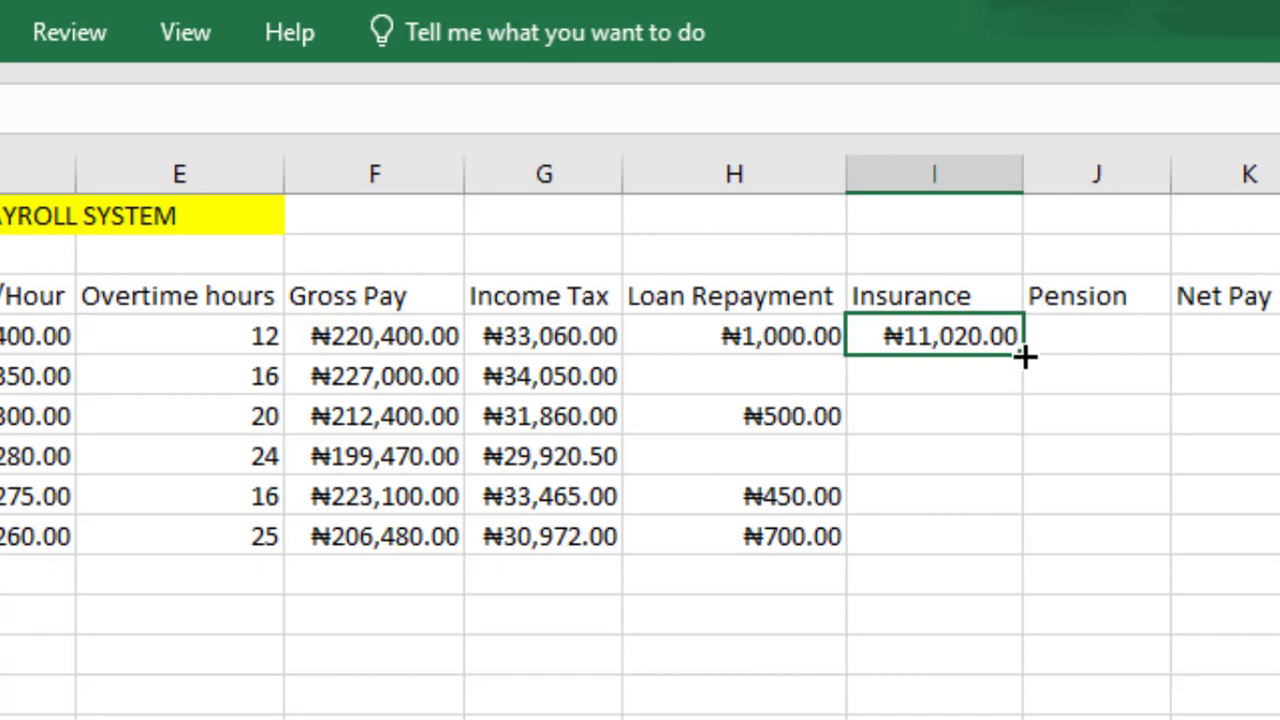
drag(1025, 356, 1006, 552)
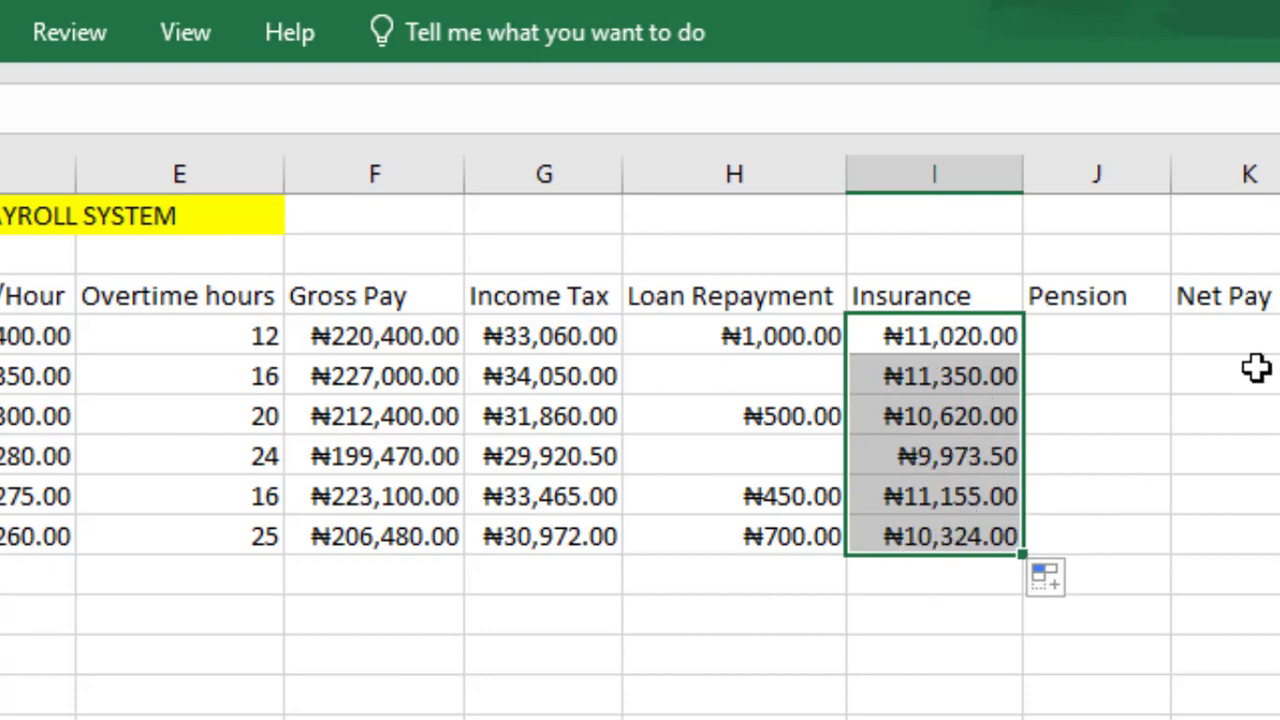
- Calculate Pension in J4 with the formula =0.02*F4 and fill it down to J9
click(1110, 336)
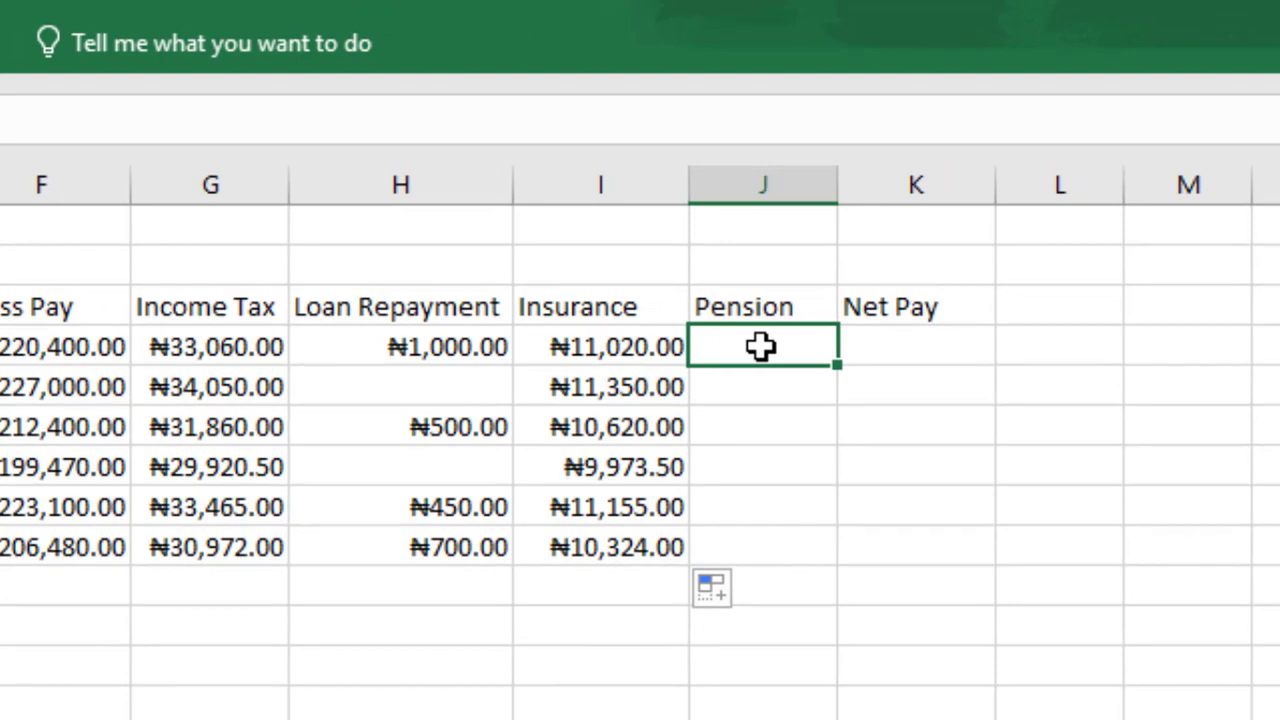
text(=)
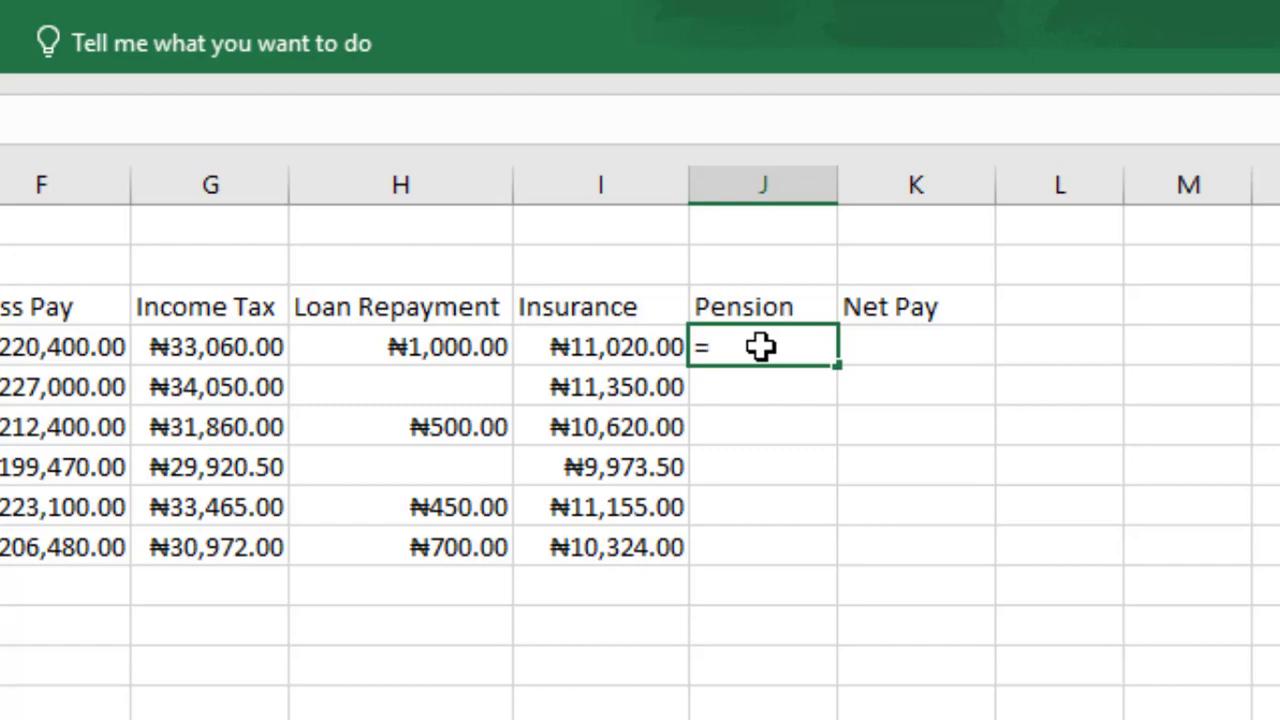
text(0.0)
text(8)
text(*)
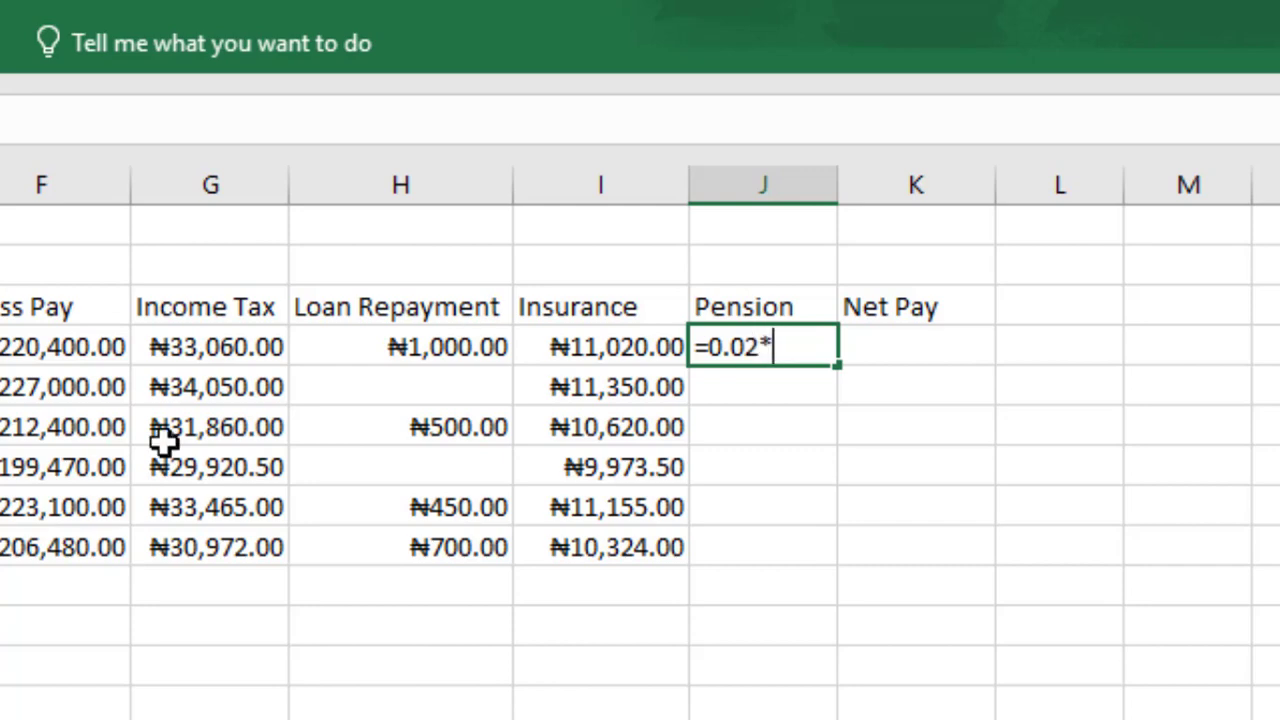
click(62, 346)
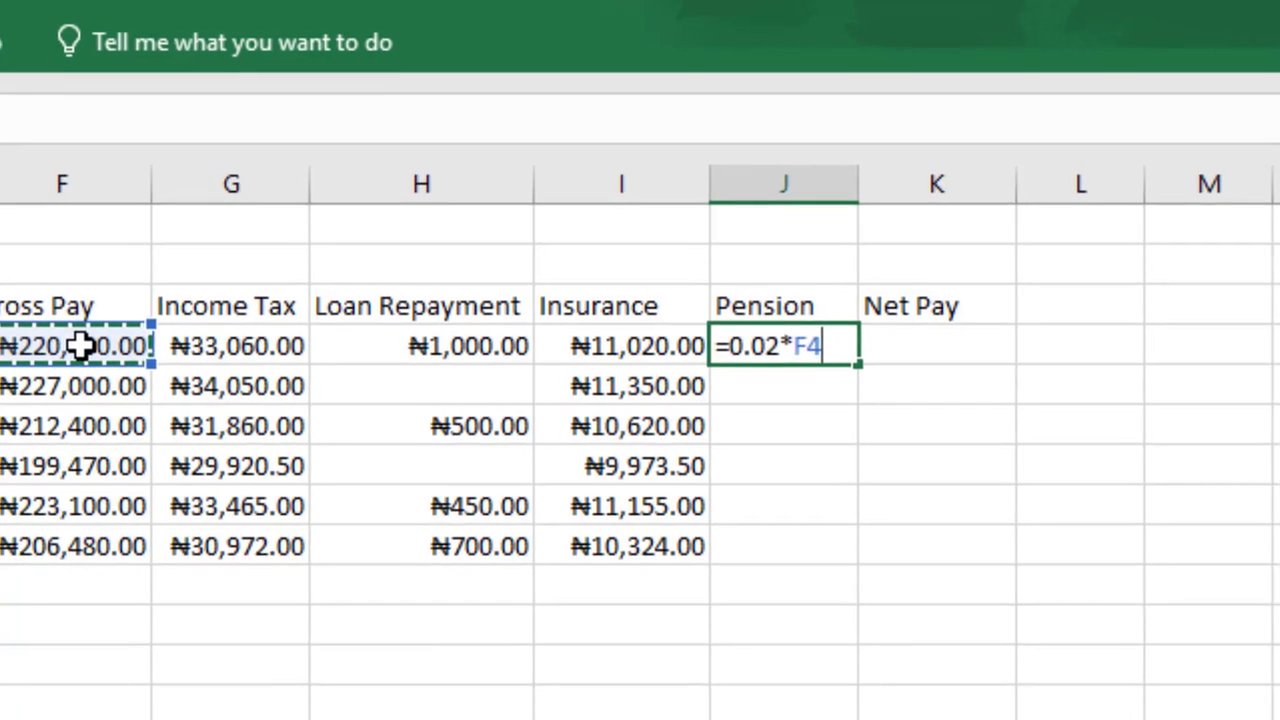
key(Return)
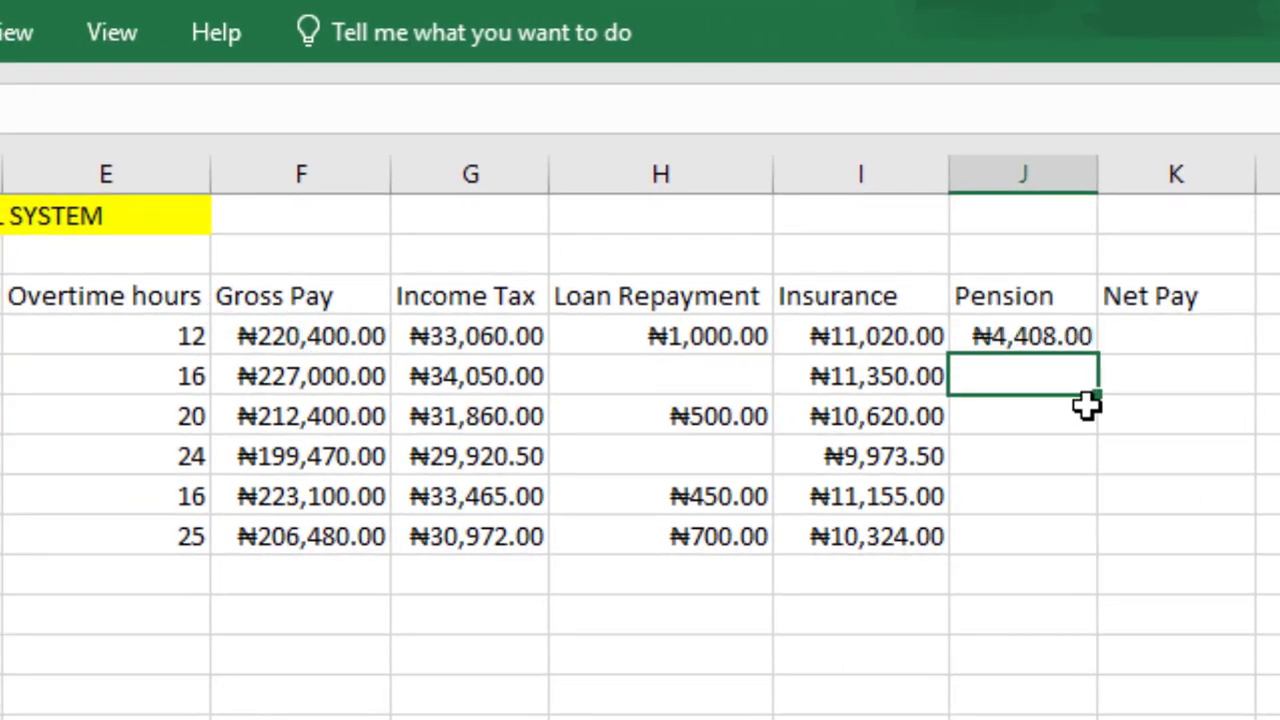
click(1020, 337)
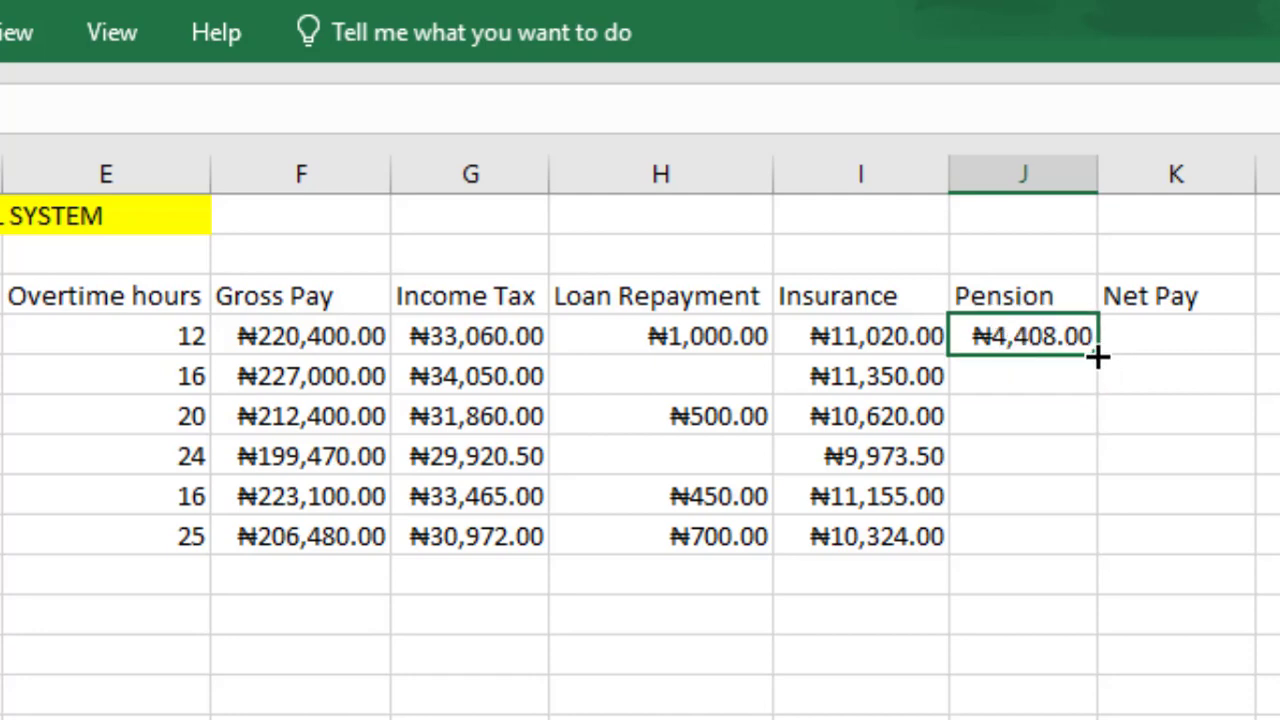
drag(1097, 356, 1097, 554)
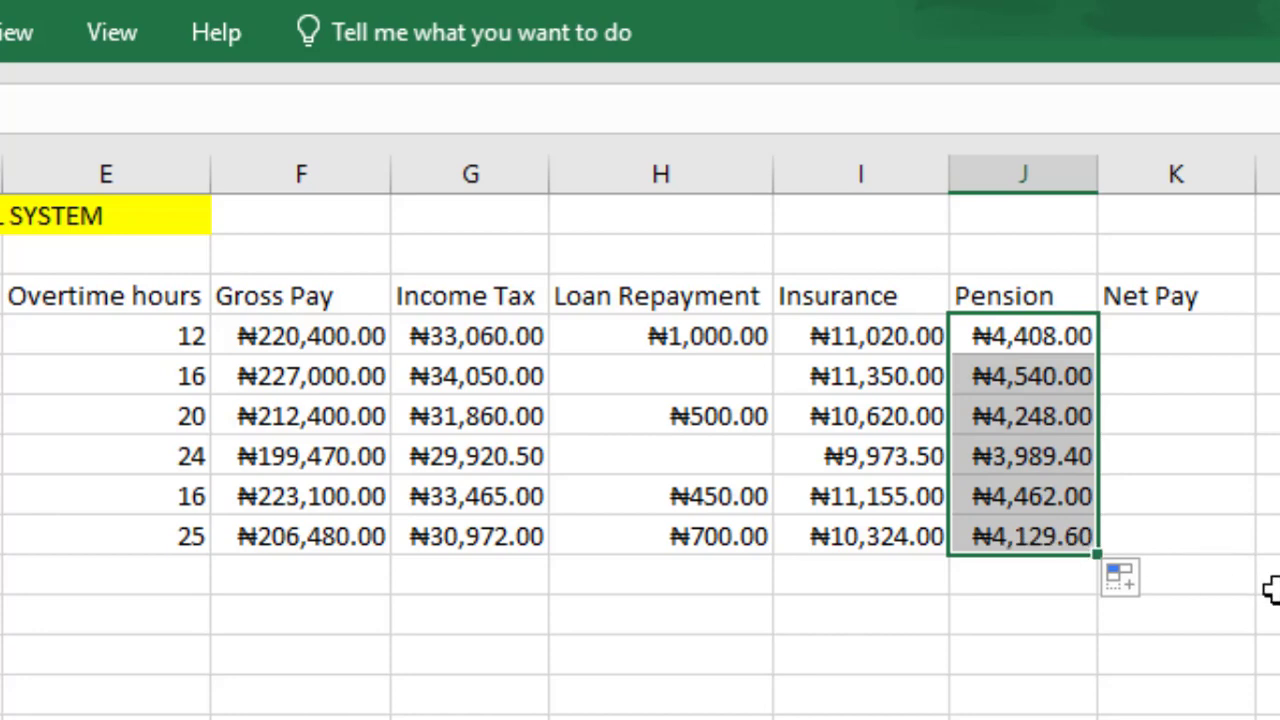
- Calculate Net Pay in K4 with the formula =F4-(G4+H4+I4+J4) and fill it down to K9
click(1160, 343)
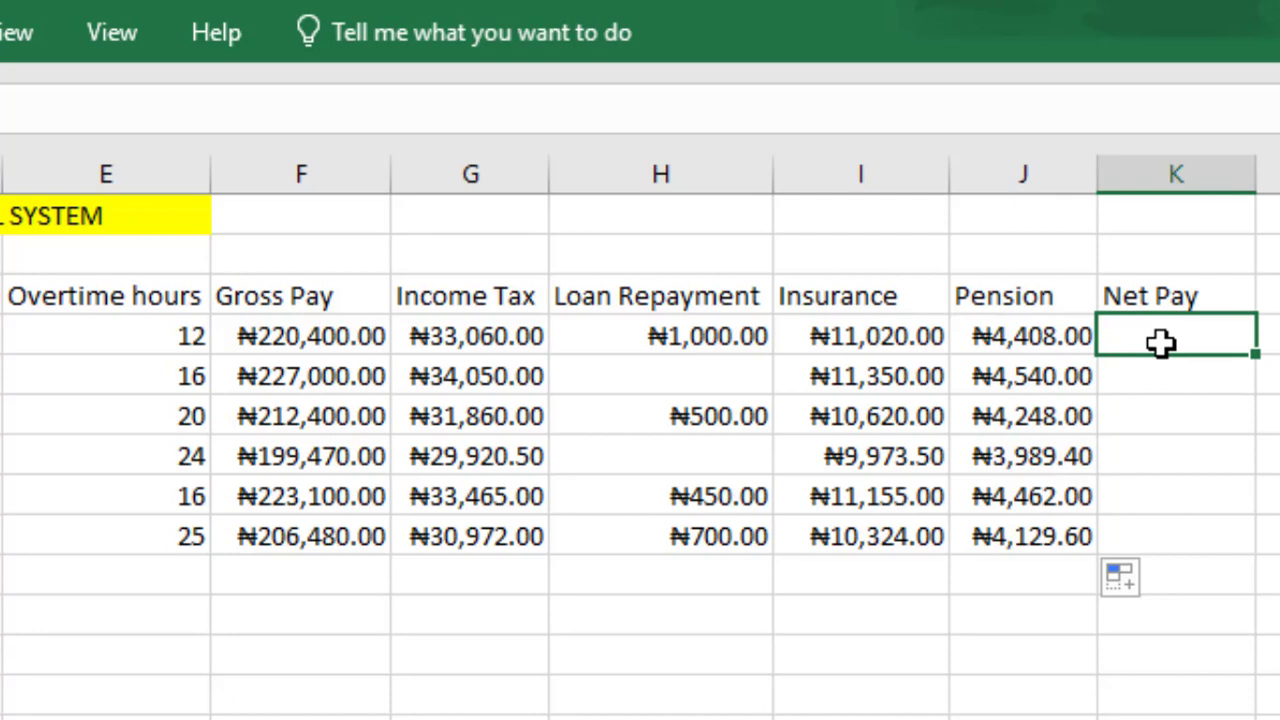
text(=)
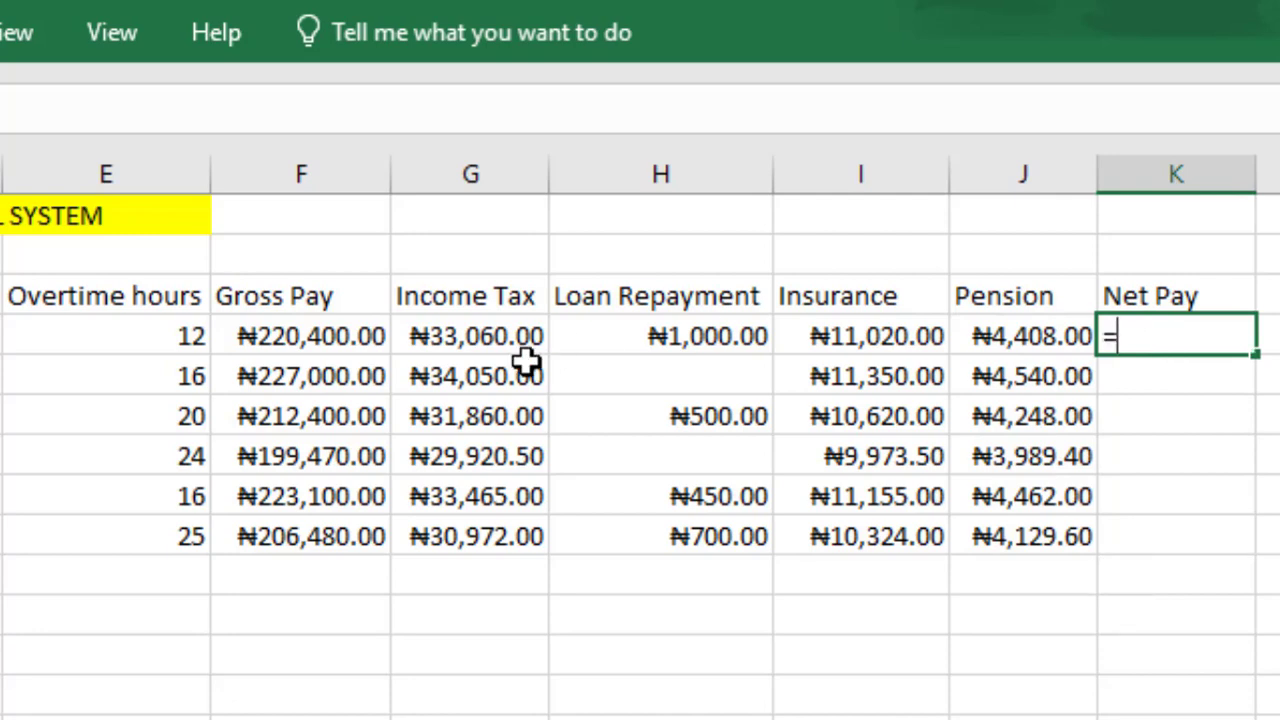
click(290, 342)
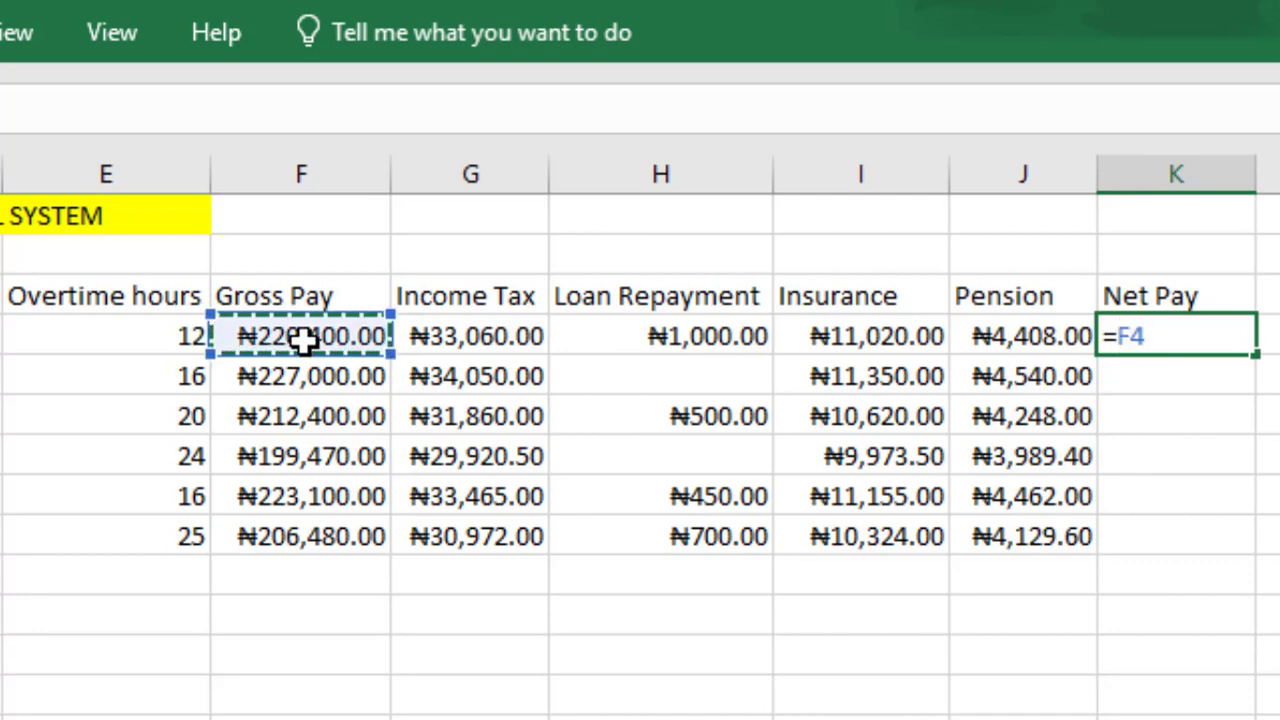
text(-)
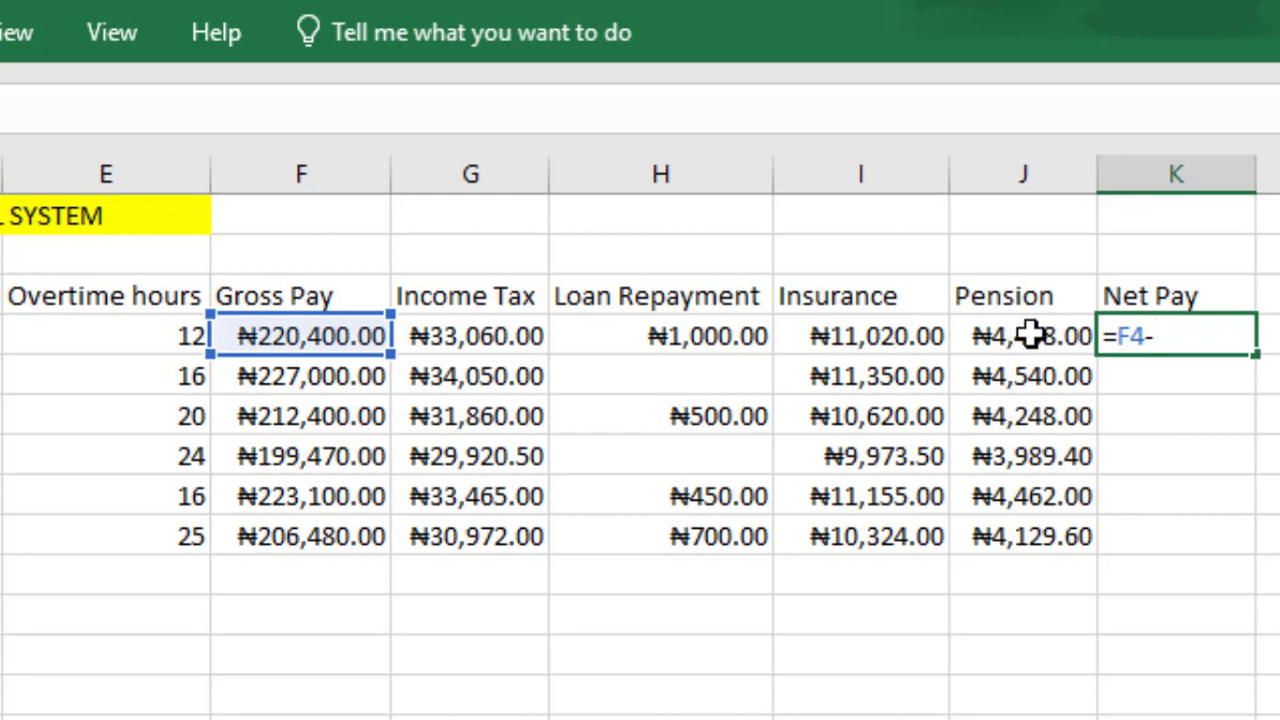
text(()
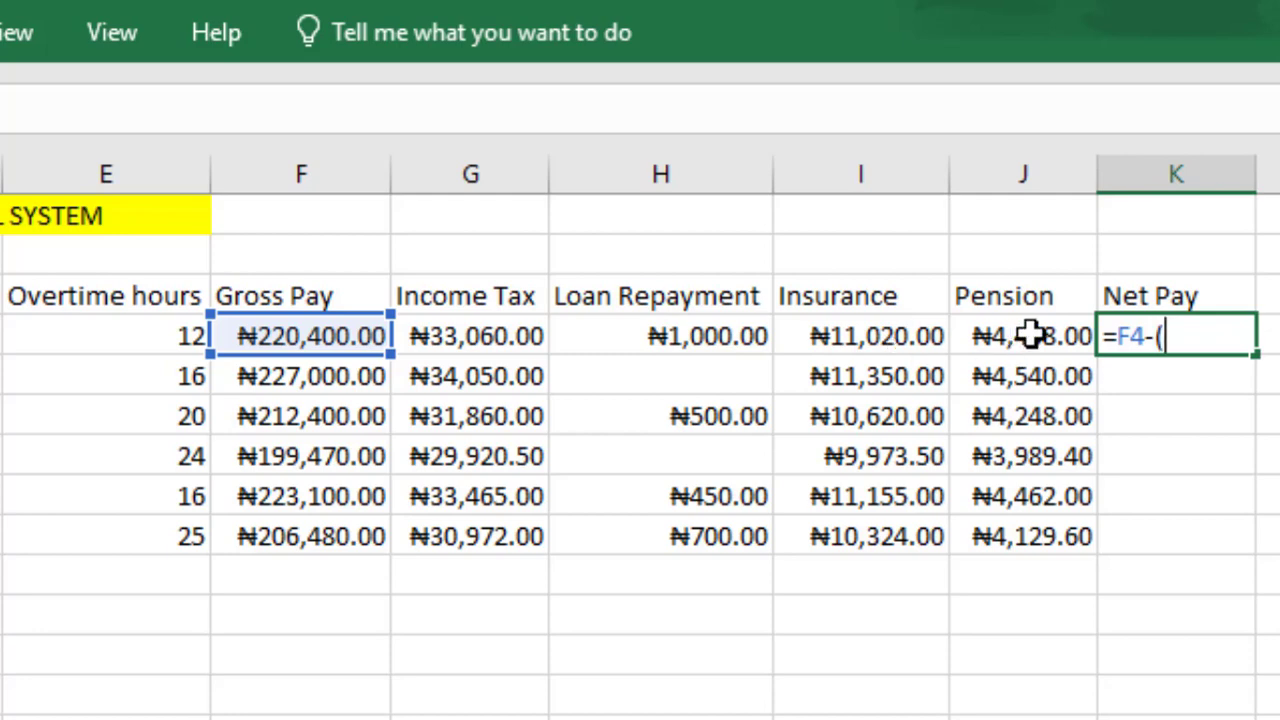
click(453, 337)
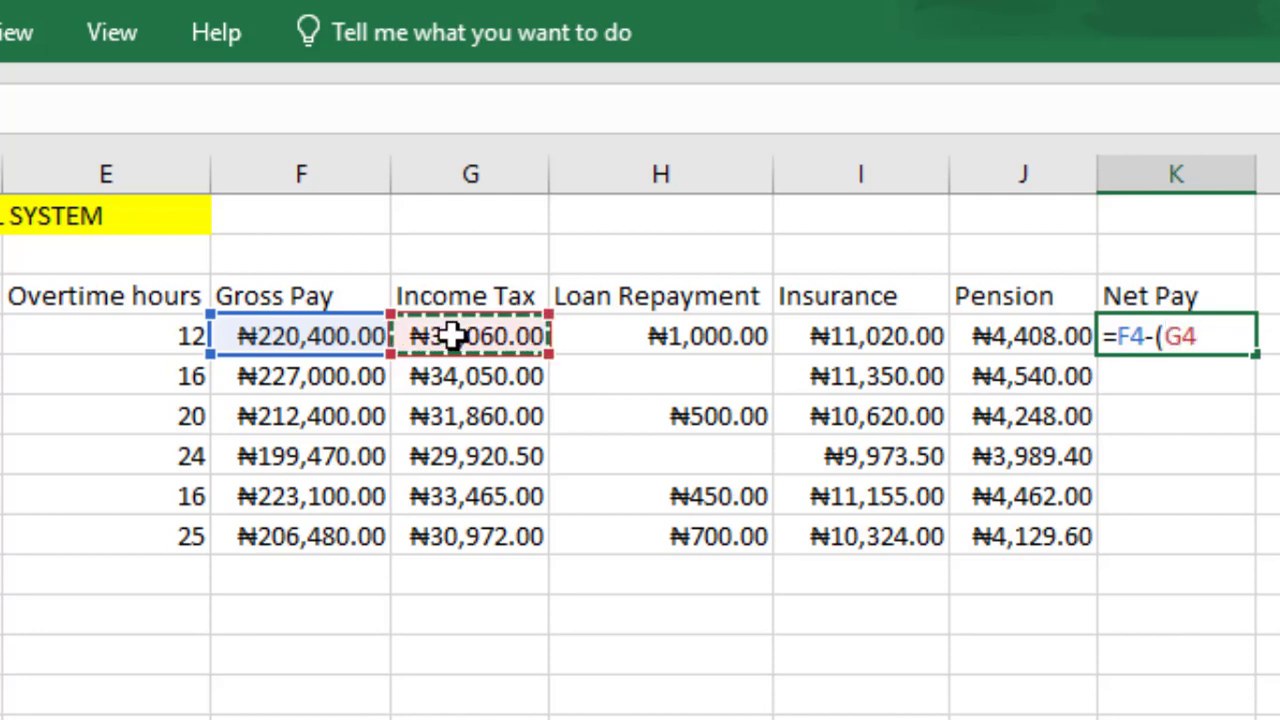
text(+)
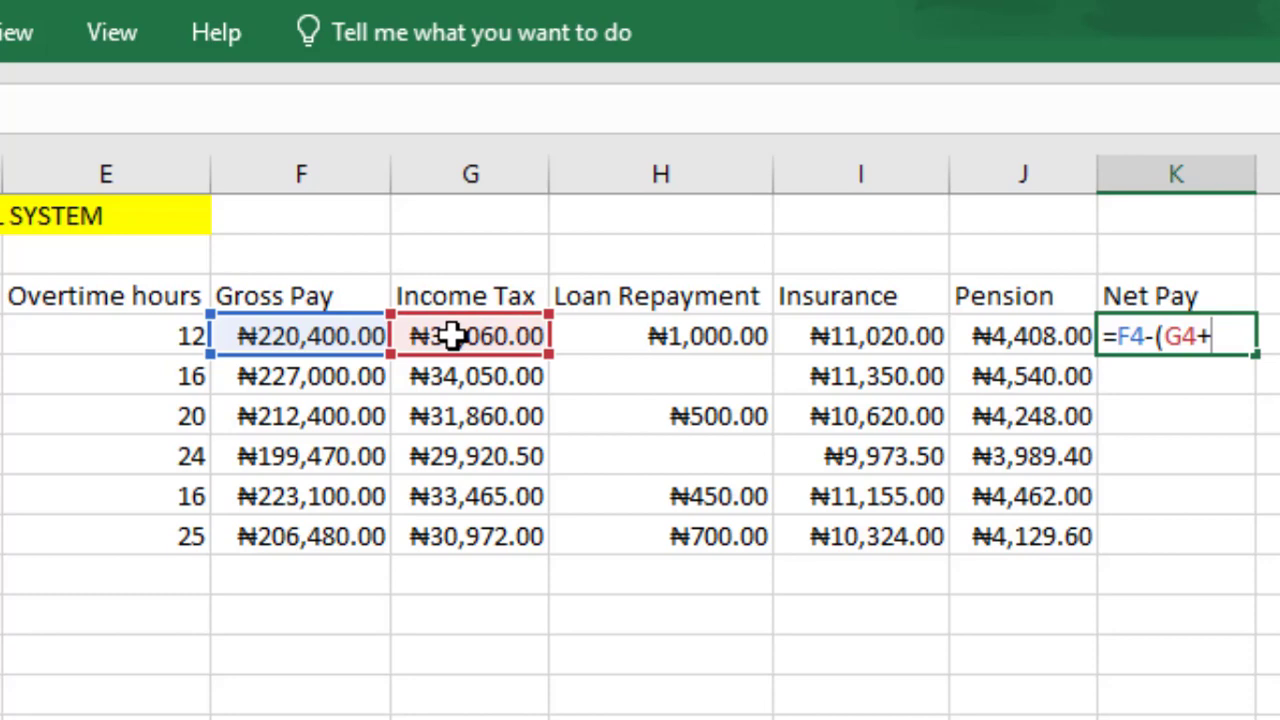
click(636, 340)
text(+)
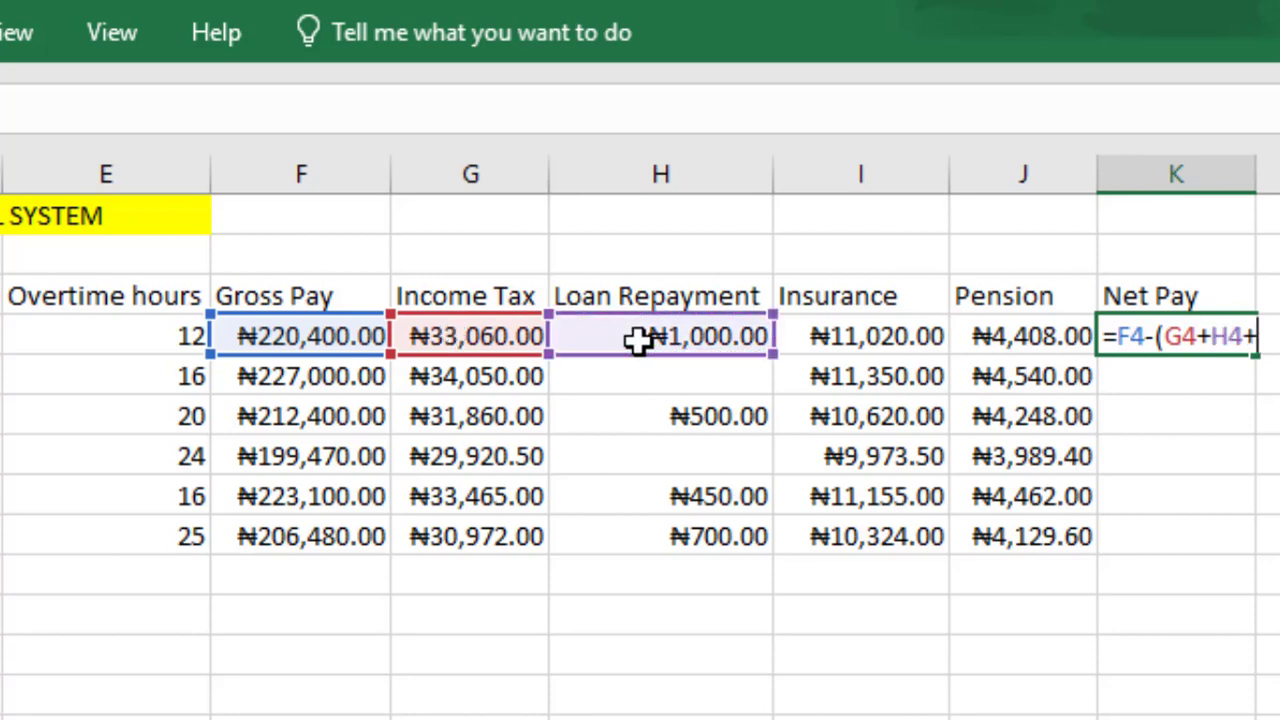
click(843, 337)
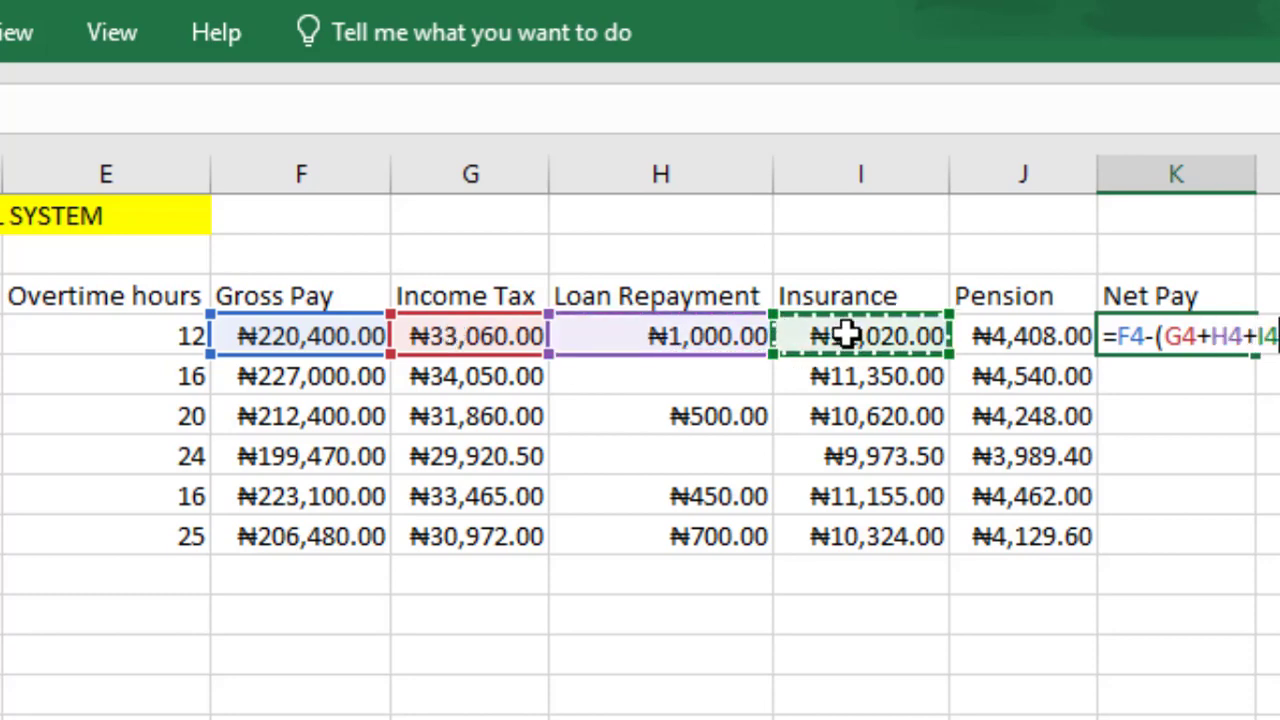
text(+)
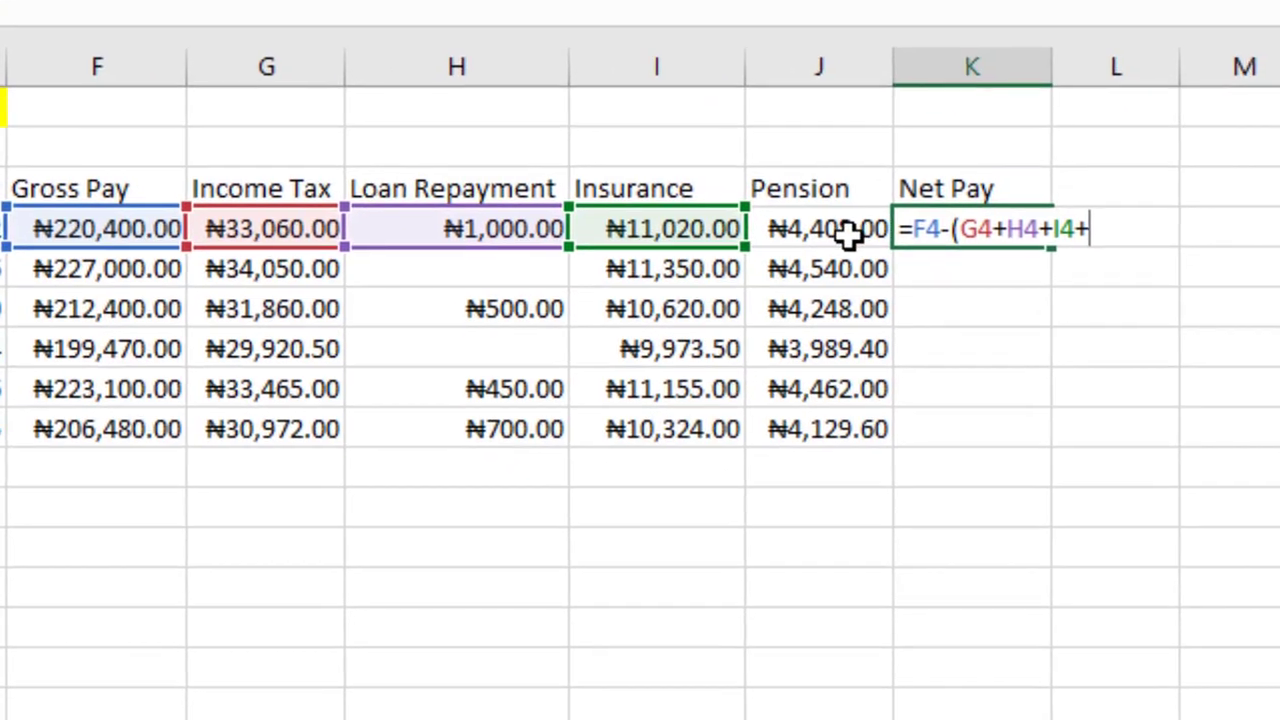
click(1051, 338)
text())
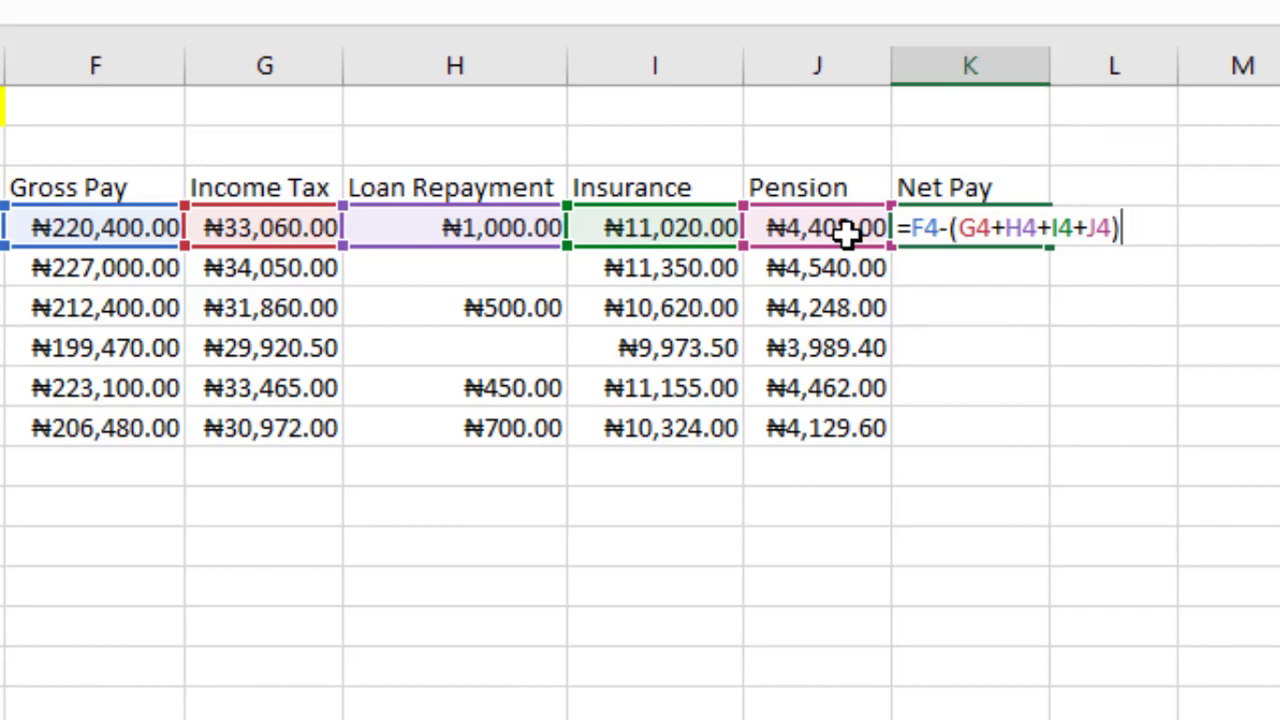
key(Return)
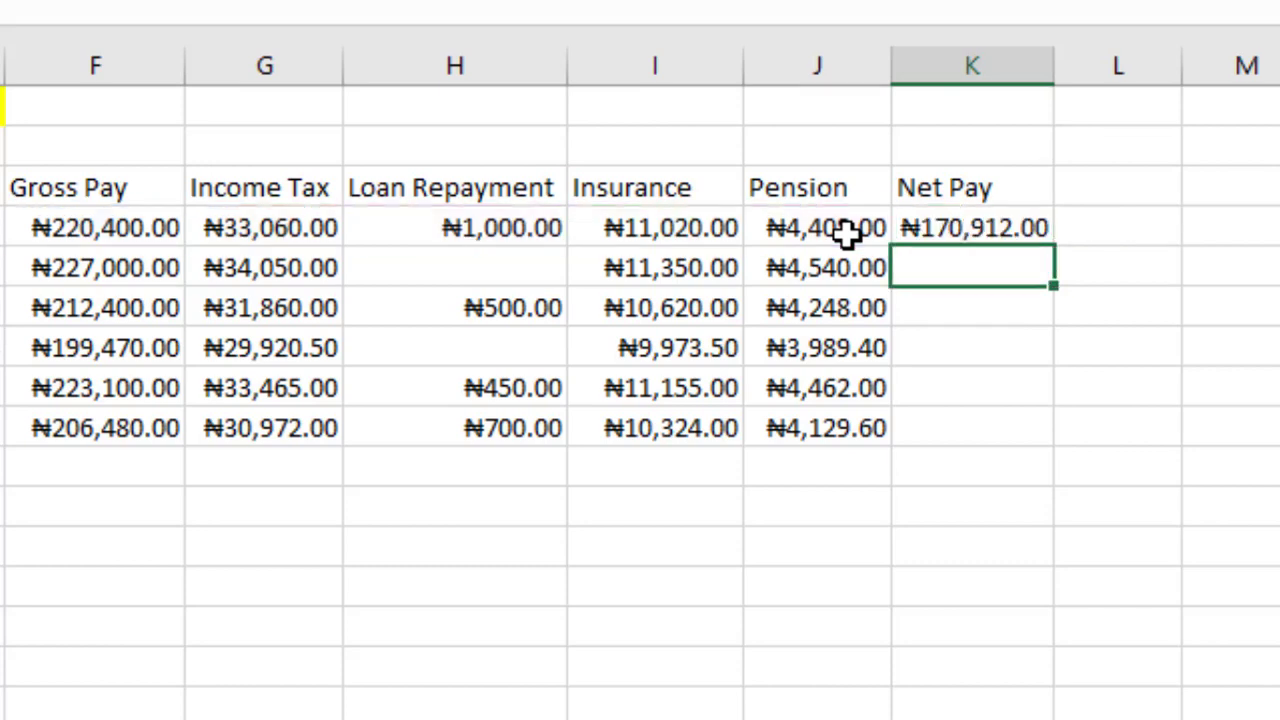
click(980, 228)
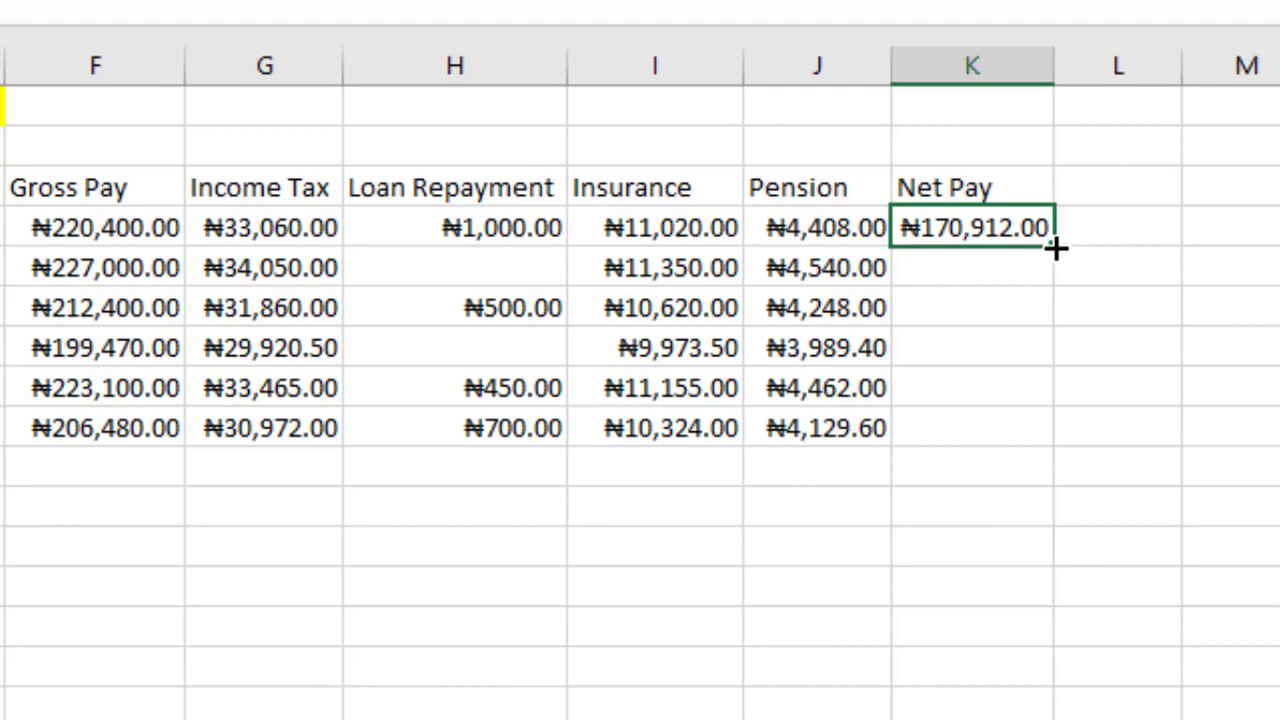
drag(1056, 248, 1043, 450)
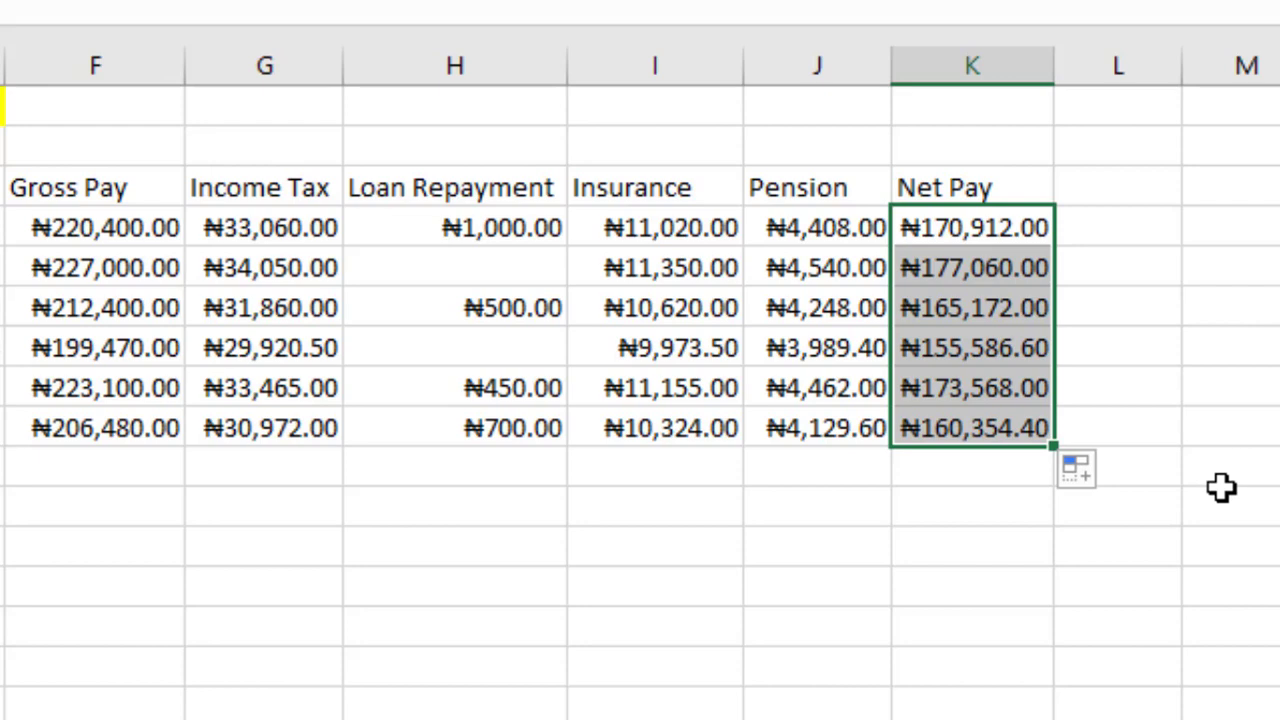